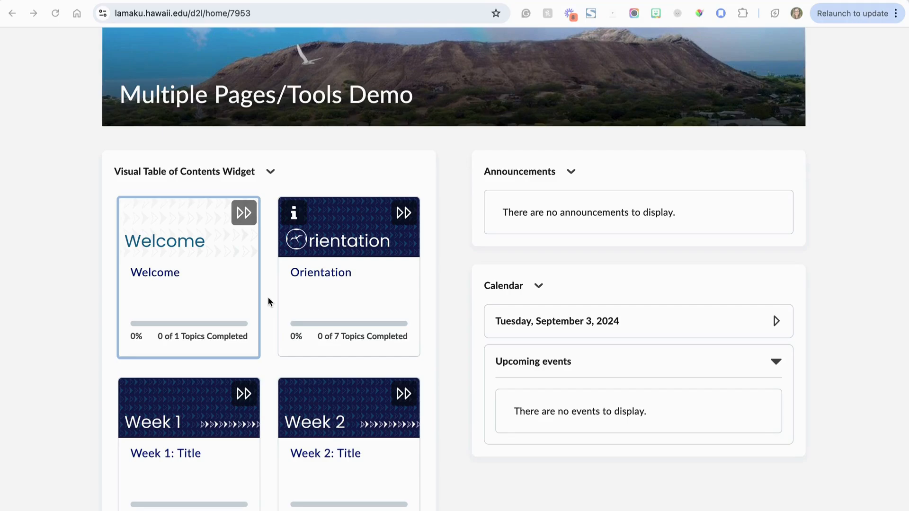
- Leave the student view of the course and return to the instructor role
scroll(268, 298, "up", 3)
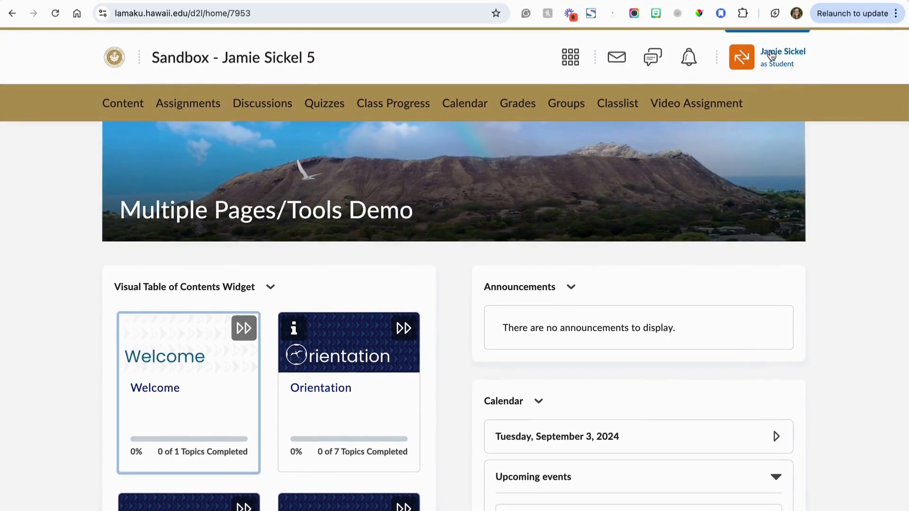
left_click(771, 55)
left_click(845, 107)
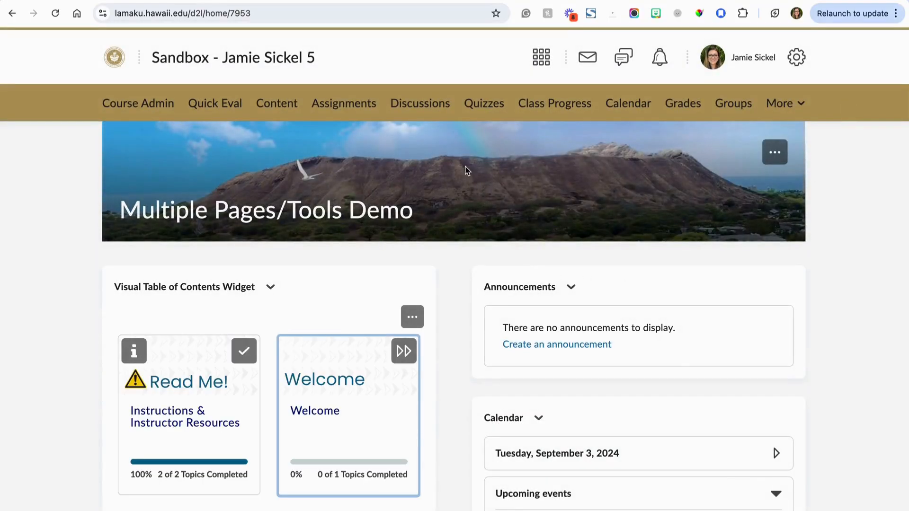
- Open the Instructions & Instructor Resources module and view its Customization Support document from the beginning
scroll(467, 171, "down", 4)
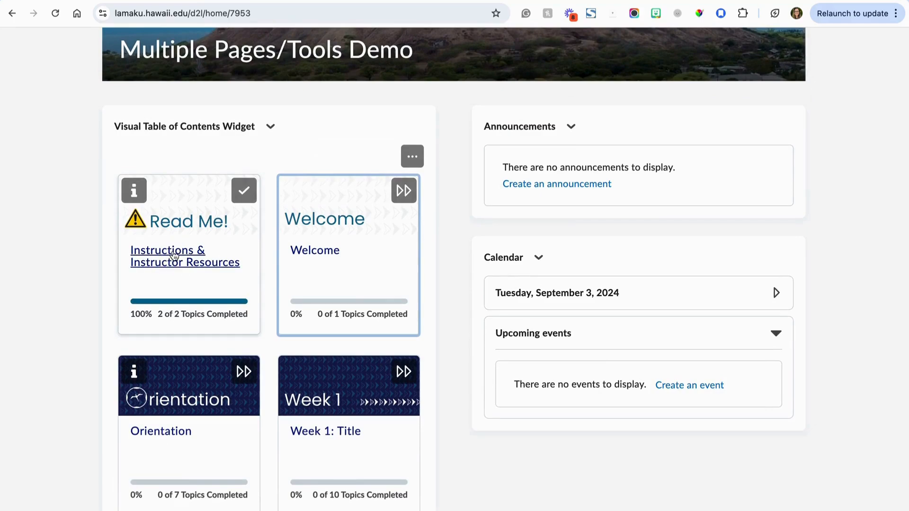
left_click(174, 256)
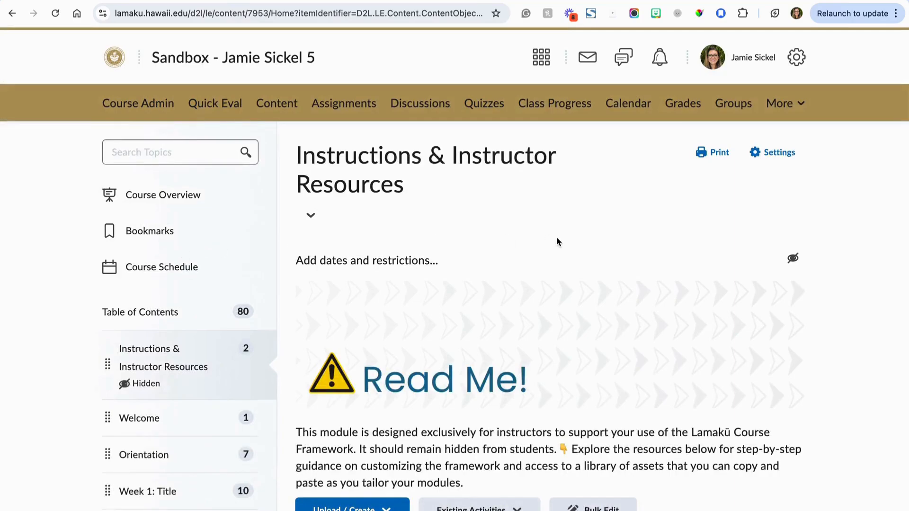
scroll(559, 240, "down", 7)
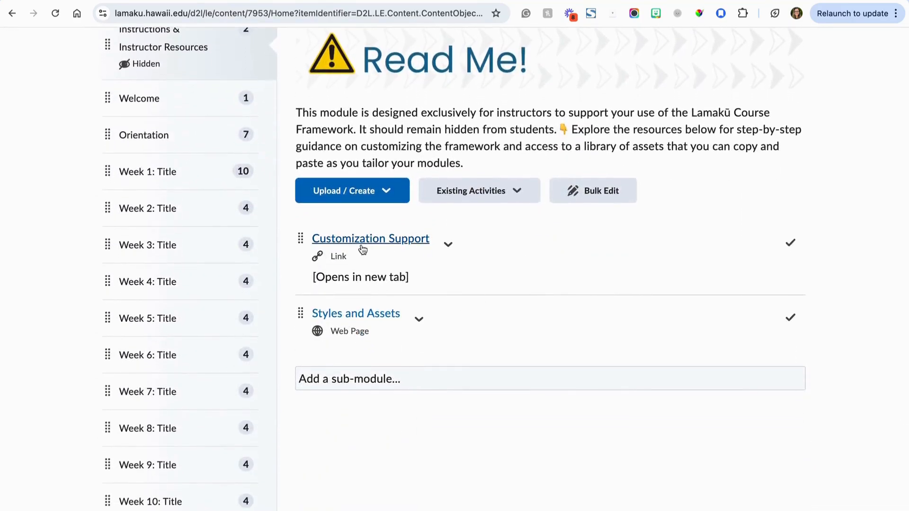
left_click(362, 241)
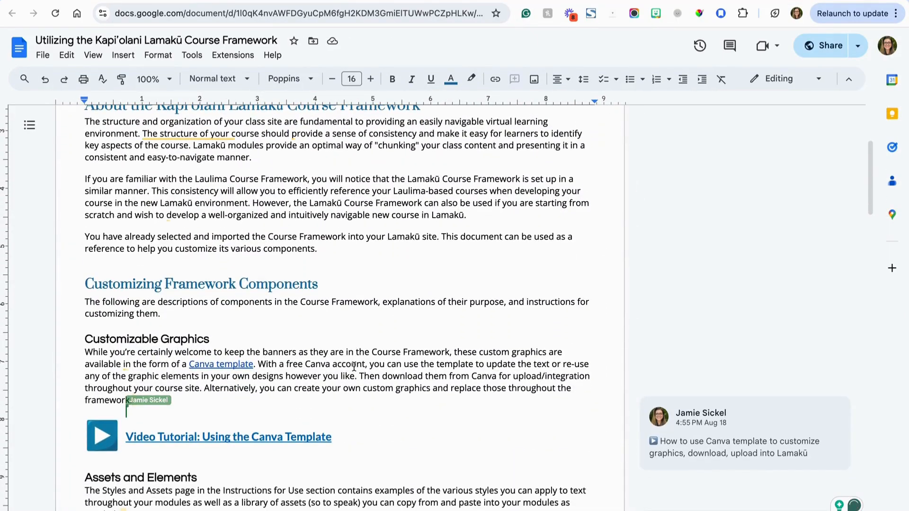
scroll(285, 443, "up", 5)
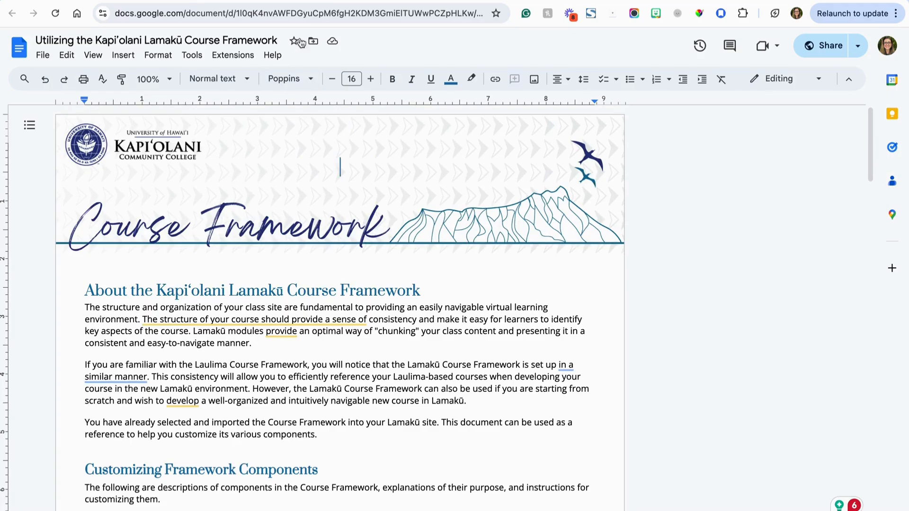
- Return to the Instructions & Instructor Resources module in the course and open its Styles and Assets page
left_click(256, 1)
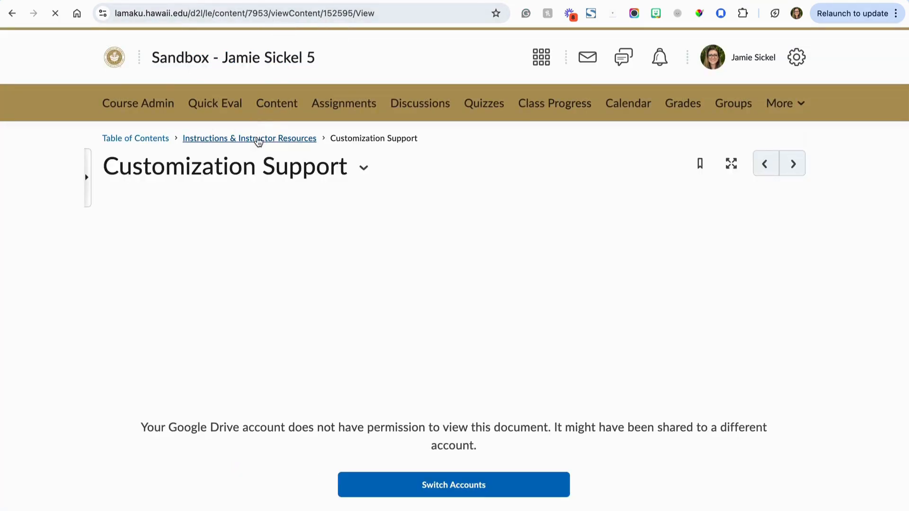
left_click(258, 141)
scroll(415, 295, "down", 10)
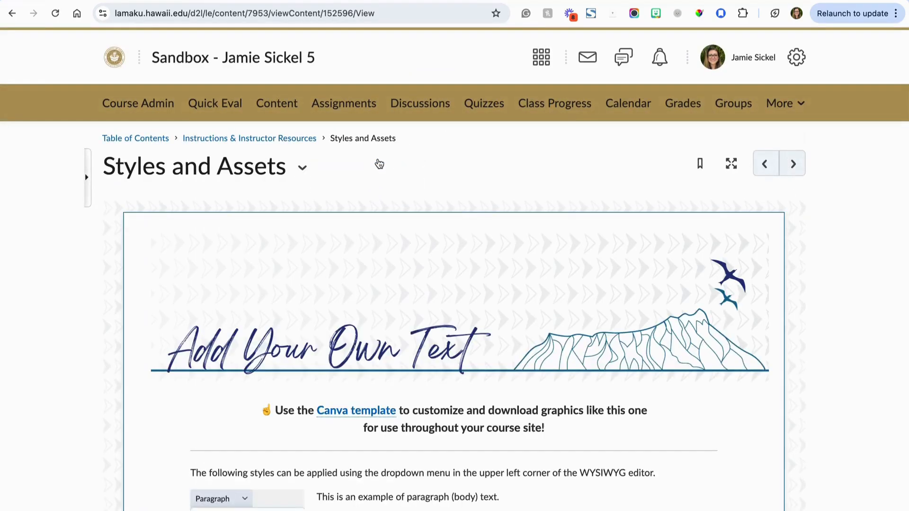
- Look through the Styles and Assets page, examining the text styles, asset instructions, callouts, accordion, video, tabs and two-column panels
scroll(363, 271, "down", 5)
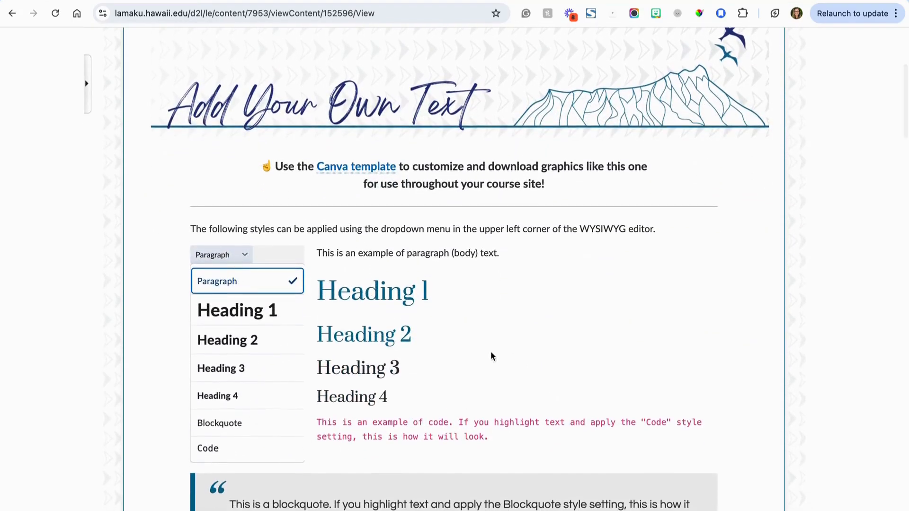
scroll(444, 379, "down", 2)
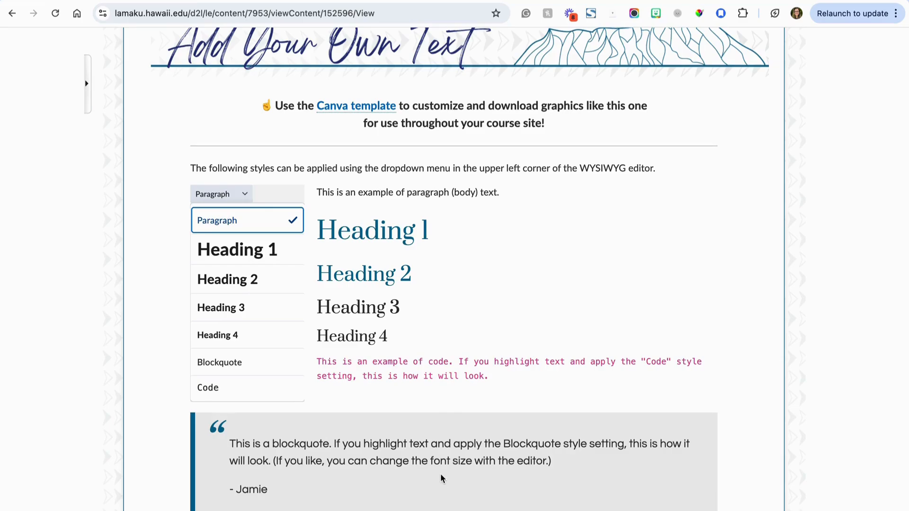
scroll(441, 478, "down", 10)
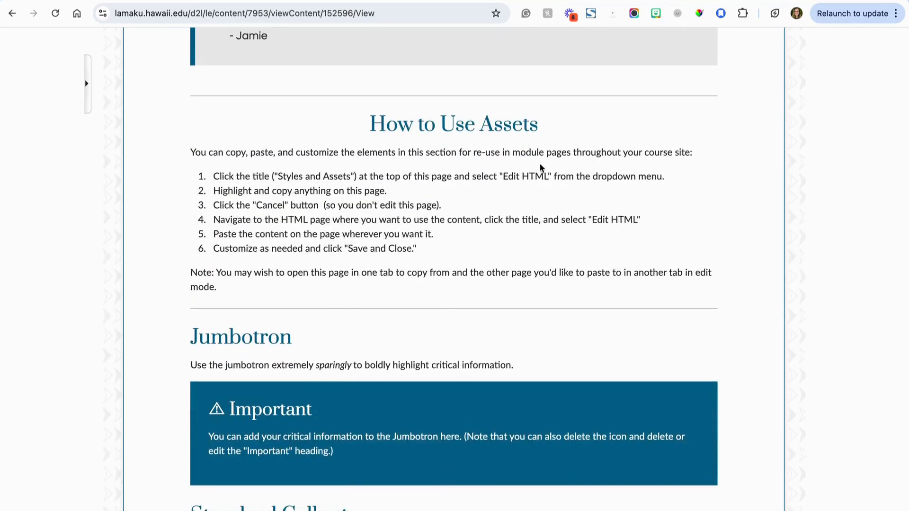
scroll(453, 236, "down", 4)
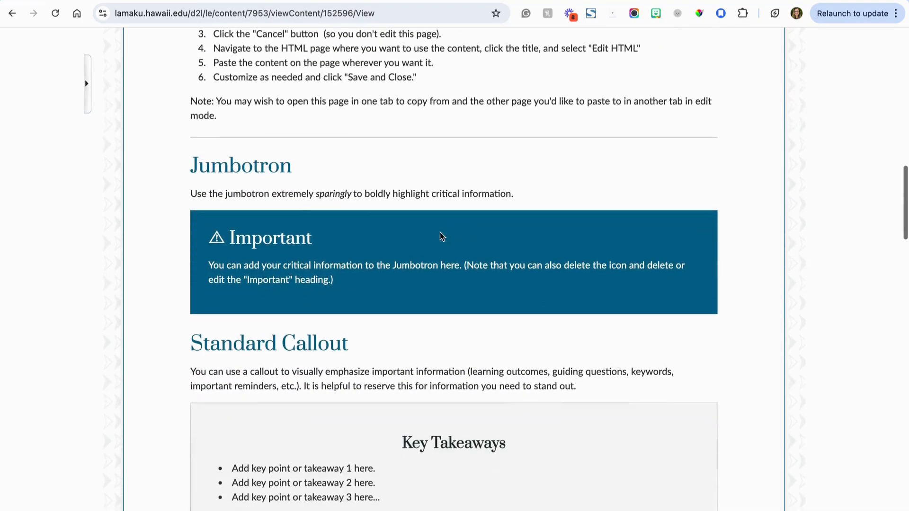
scroll(247, 255, "down", 7)
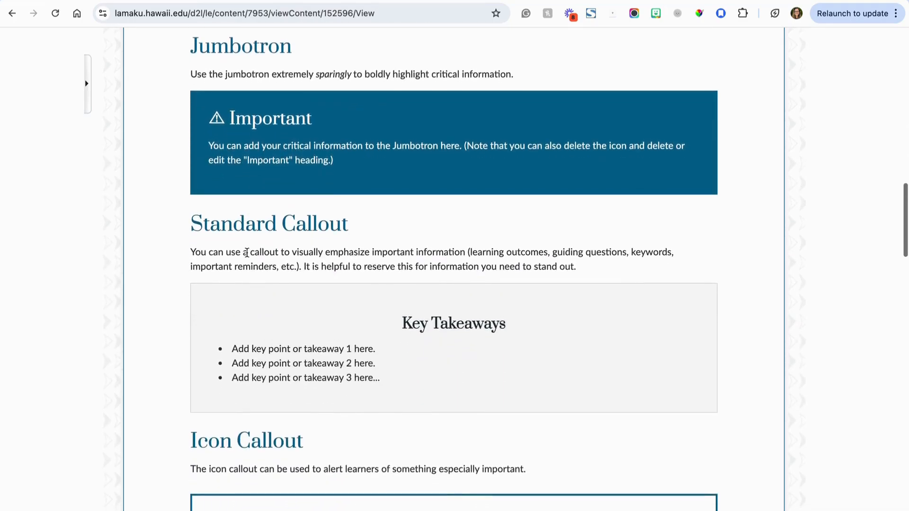
scroll(247, 253, "down", 9)
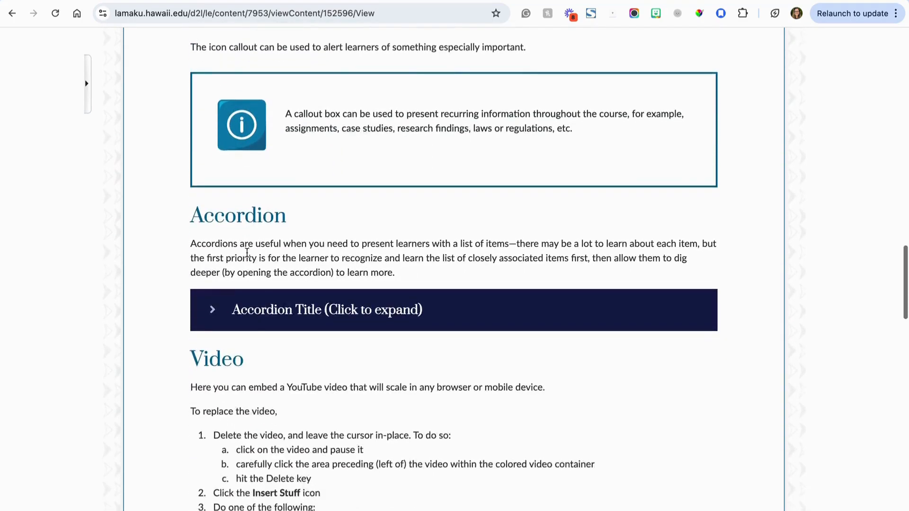
scroll(247, 253, "down", 12)
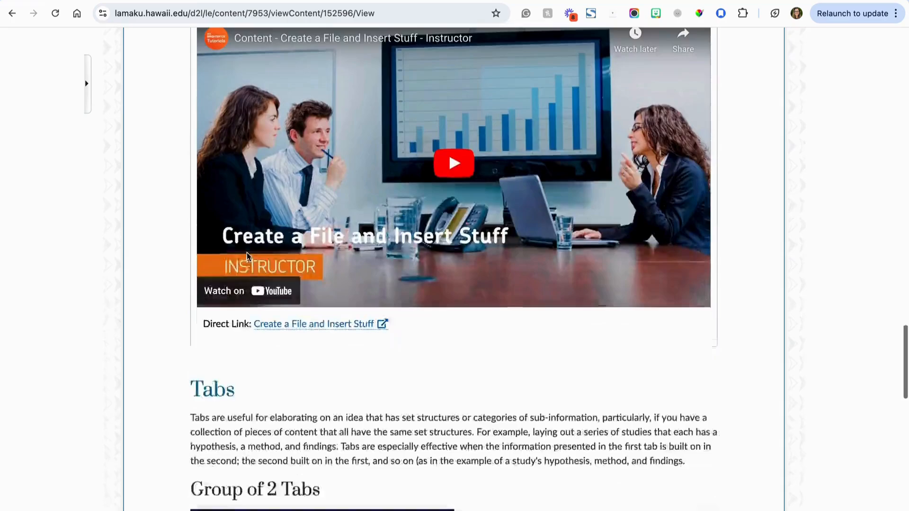
scroll(247, 253, "down", 15)
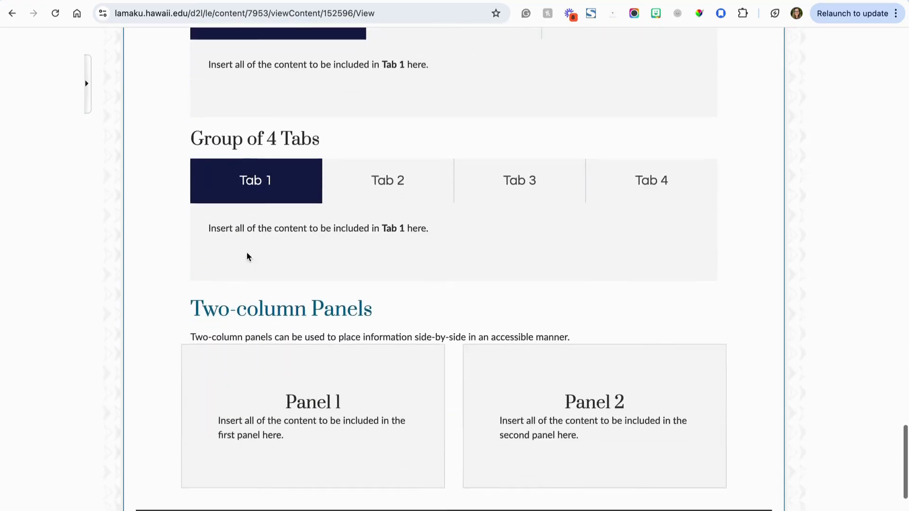
scroll(248, 257, "up", 4)
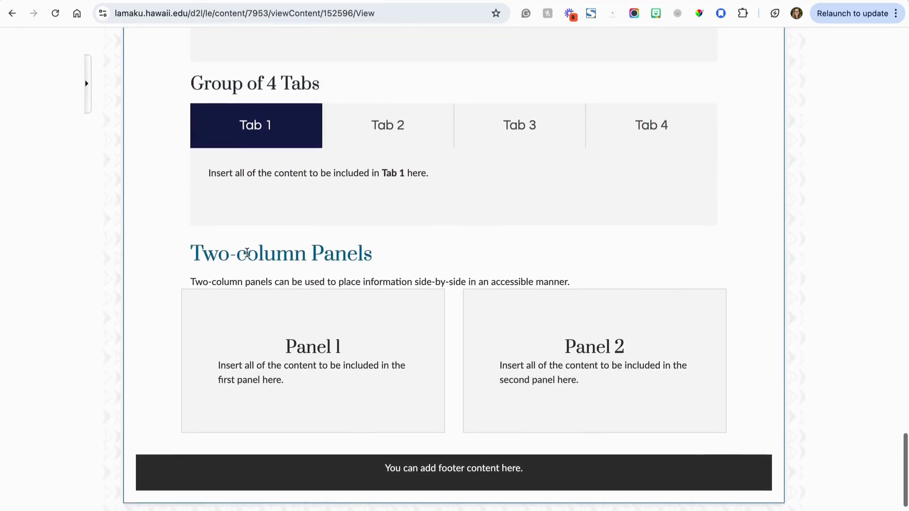
scroll(247, 253, "up", 20)
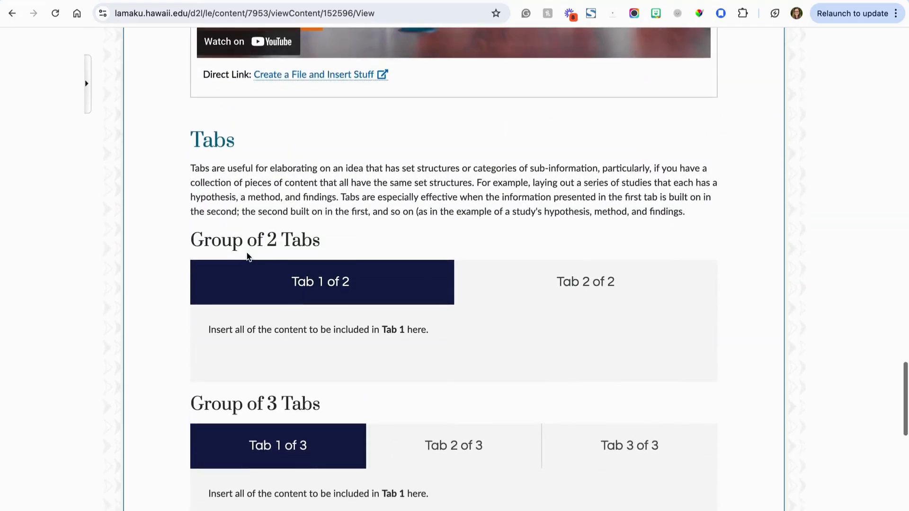
scroll(247, 256, "up", 20)
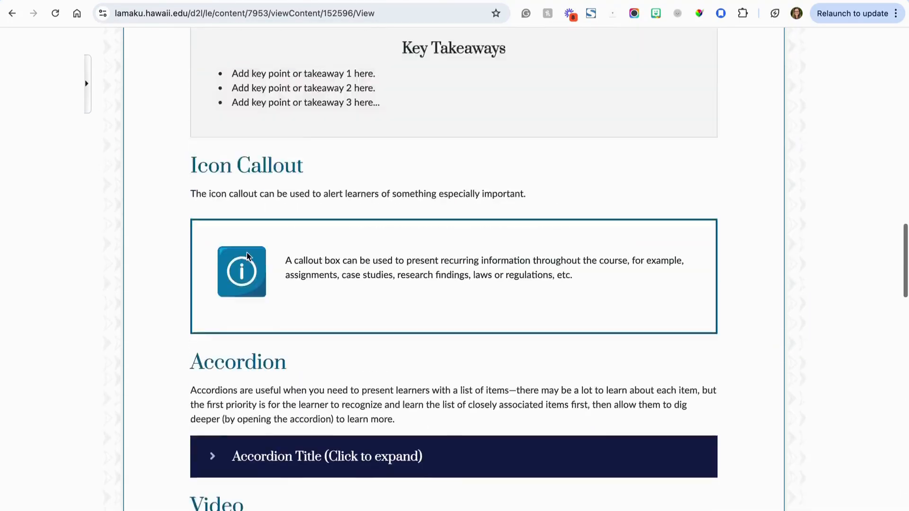
scroll(247, 256, "up", 14)
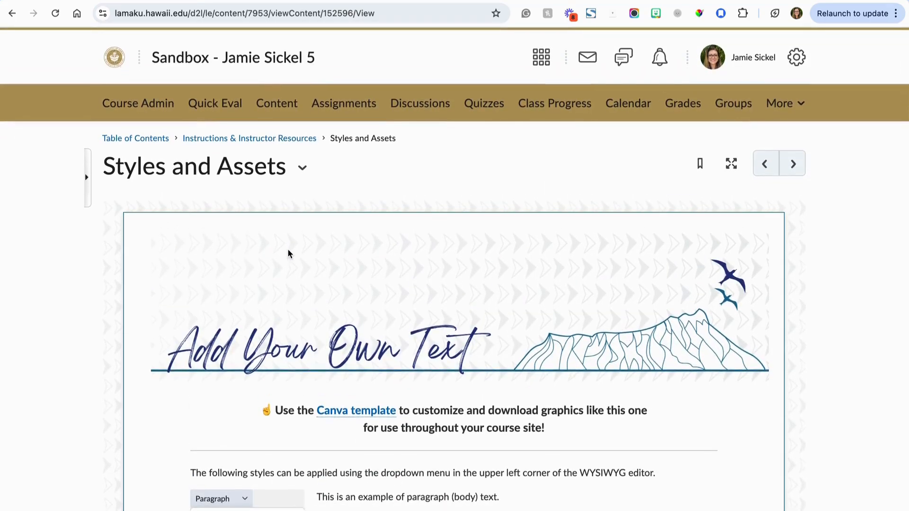
- Open the Styles and Assets page for HTML editing and enlarge the editing area
left_click(304, 169)
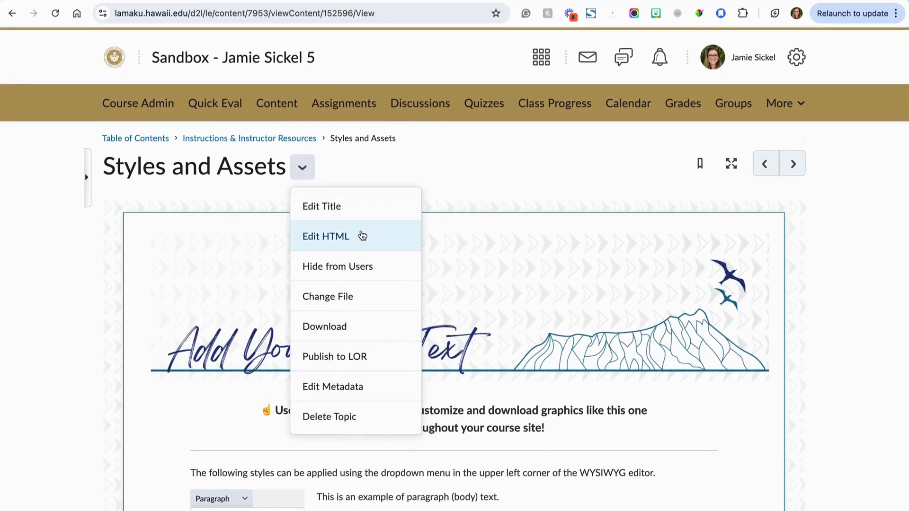
left_click(362, 236)
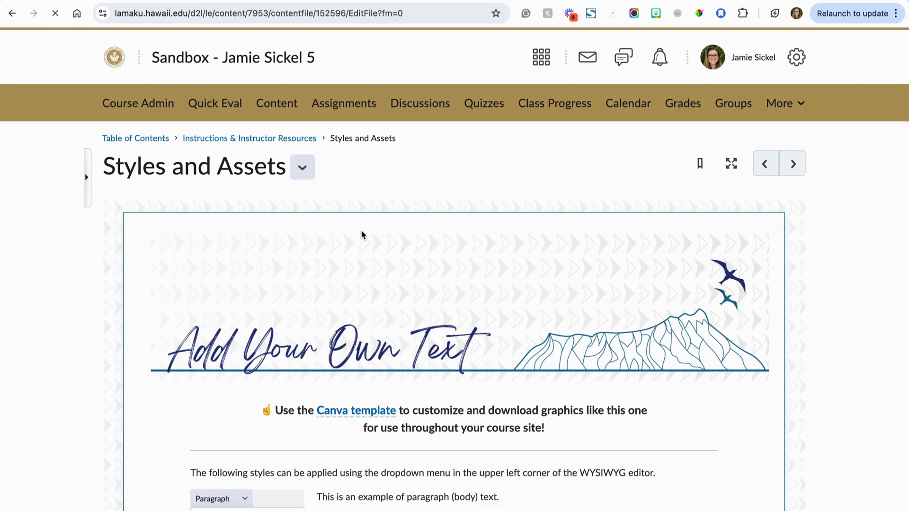
scroll(363, 234, "down", 4)
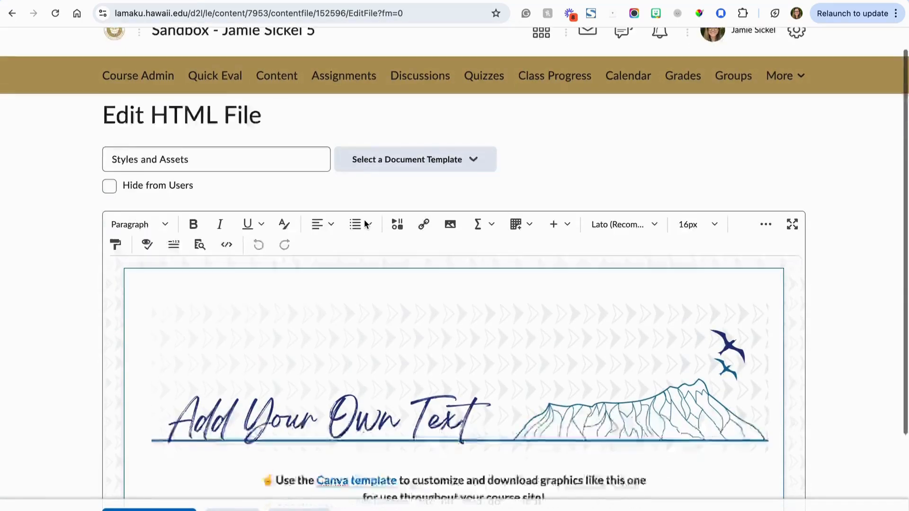
left_click_drag(797, 409, 797, 499)
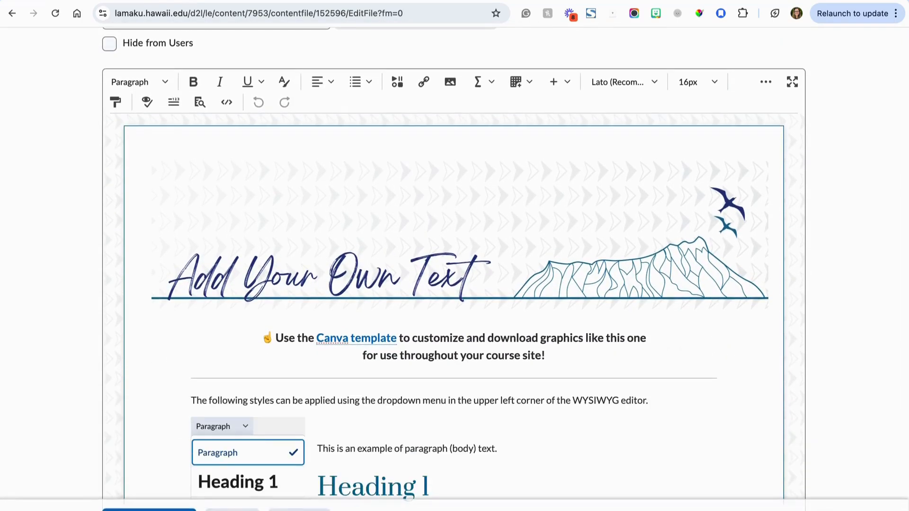
scroll(59, 193, "up", 4)
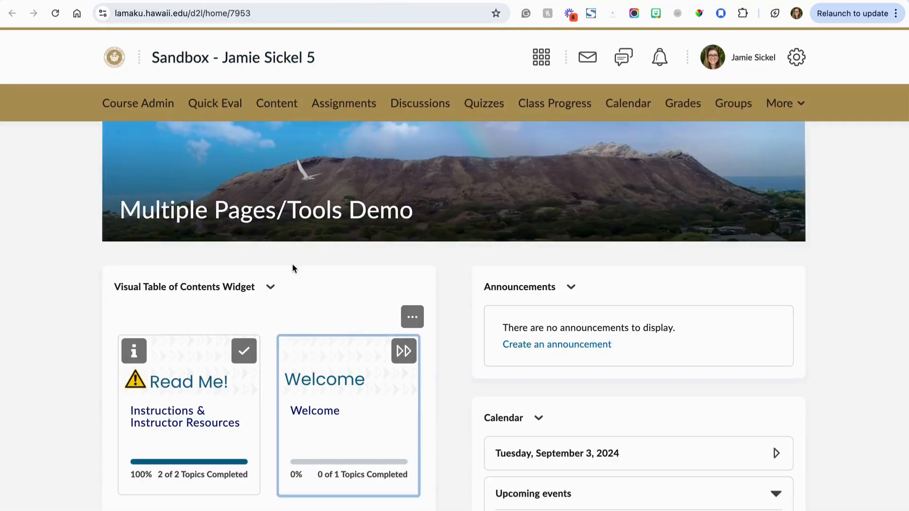
- From the course home page in a separate browser tab, open the Week 2 module and its Topic Page for HTML editing
scroll(291, 268, "down", 5)
scroll(292, 268, "down", 2)
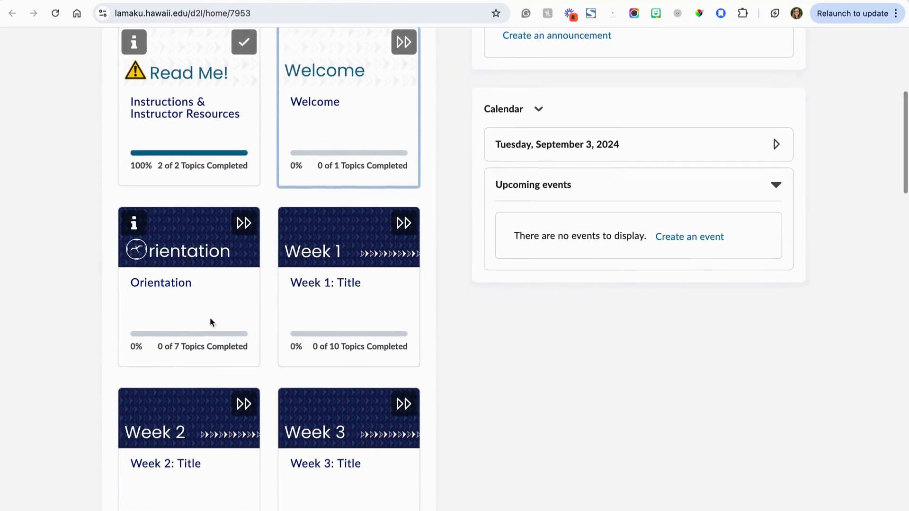
left_click(189, 433)
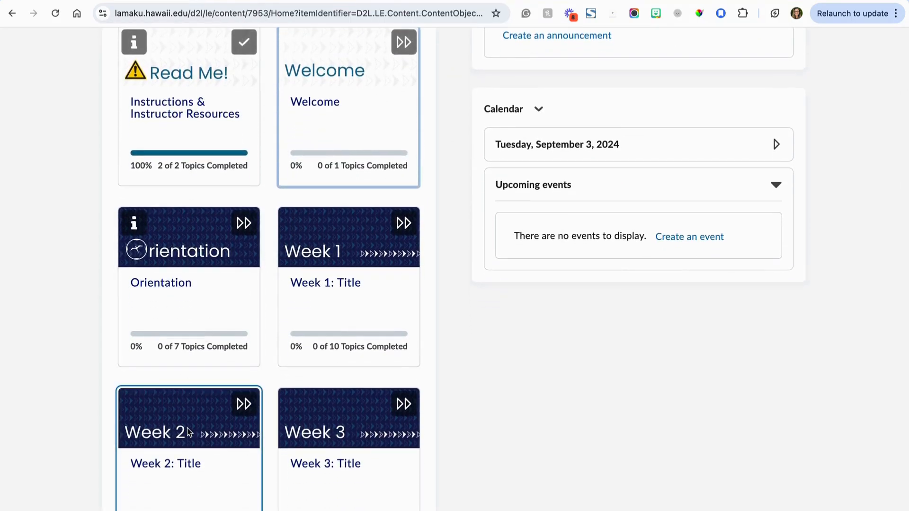
scroll(354, 394, "down", 5)
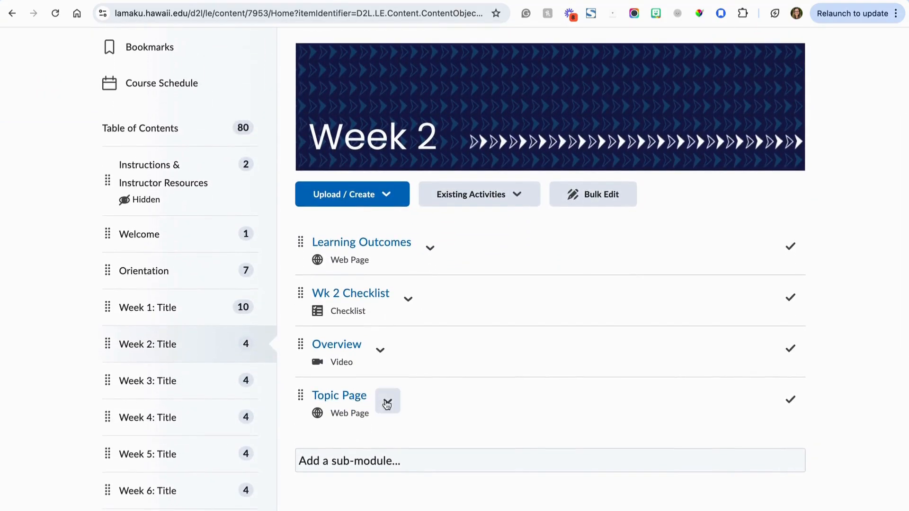
left_click(385, 402)
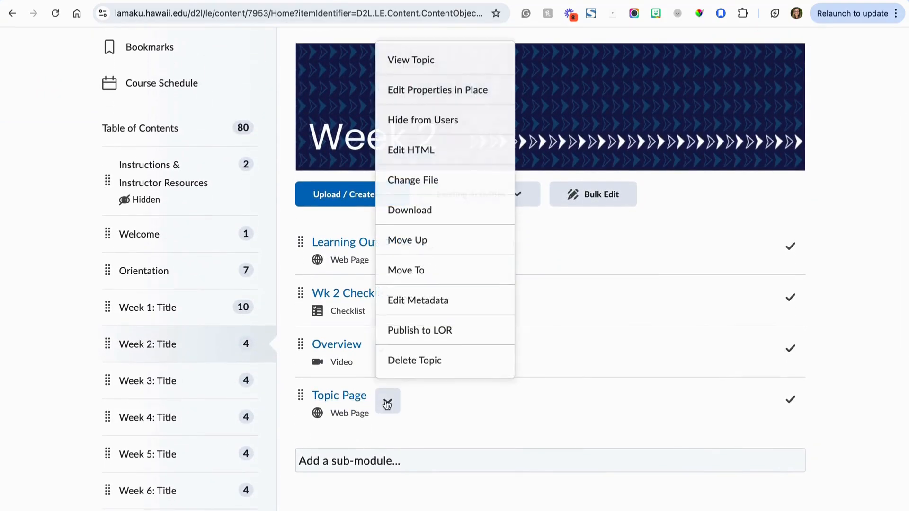
left_click(440, 151)
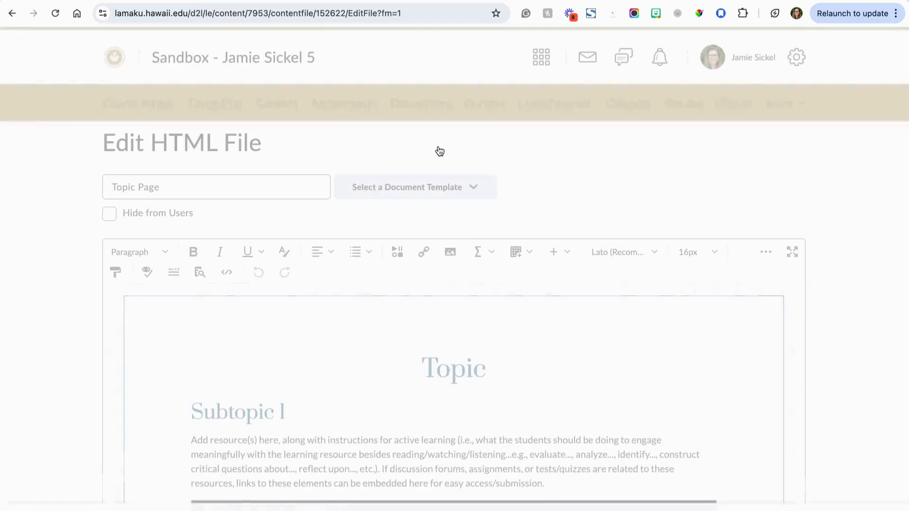
- Place the insertion point in the Topic Page directly before the Subtopic 3 heading
scroll(385, 364, "down", 6)
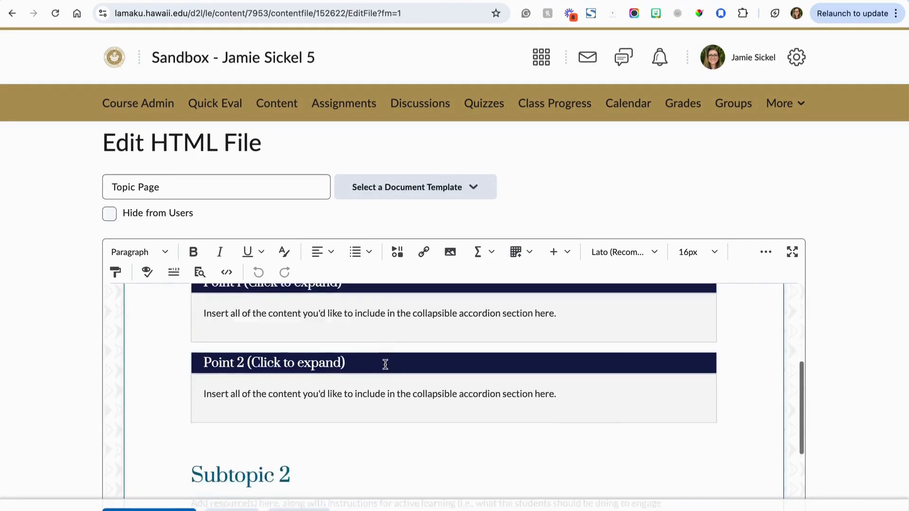
scroll(385, 364, "up", 2)
scroll(382, 426, "down", 5)
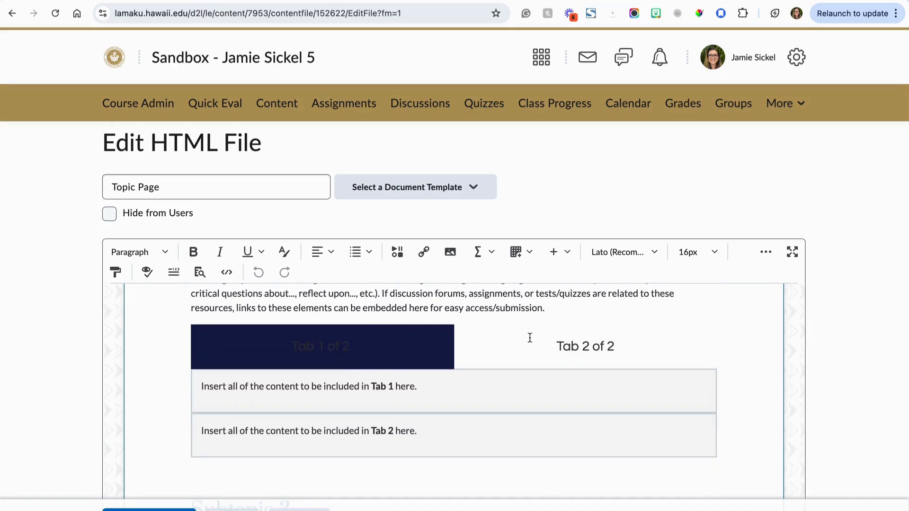
scroll(530, 338, "down", 5)
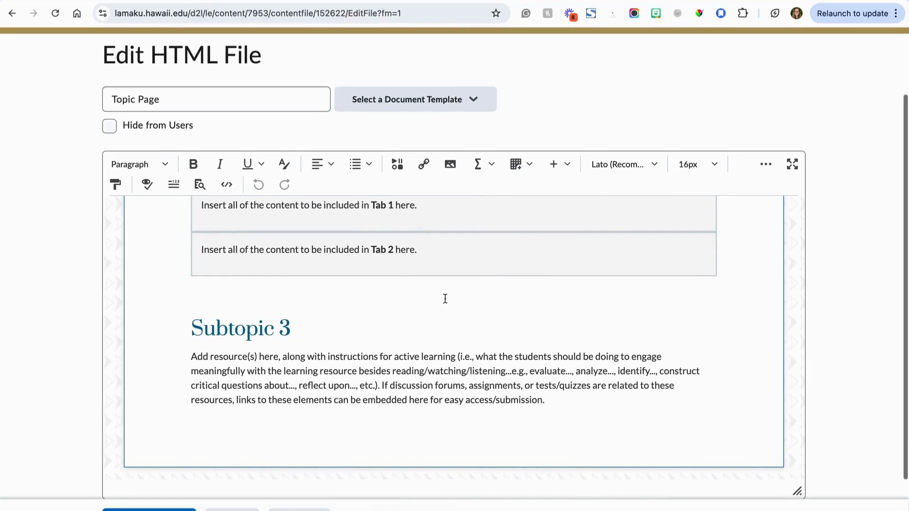
left_click_drag(443, 291, 436, 232)
left_click(409, 302)
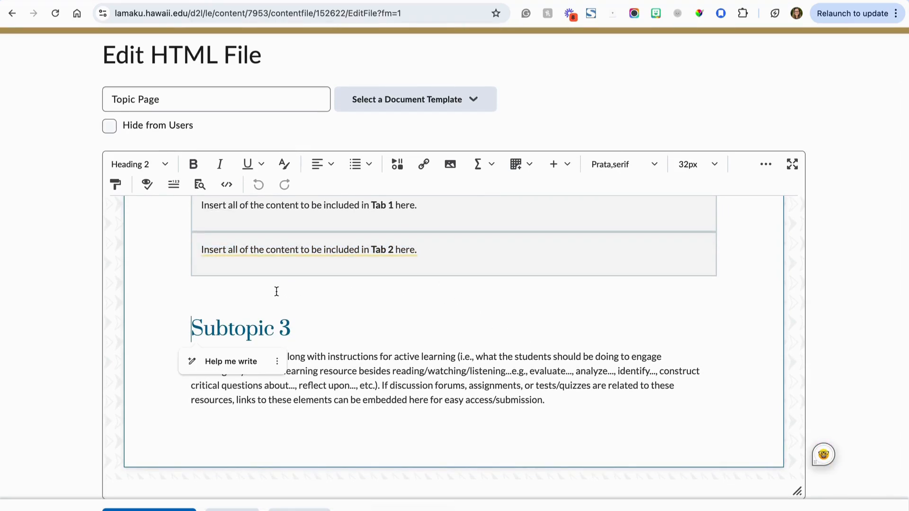
- Add three blank lines above the Subtopic 3 heading and place the insertion point in the space above it
key("Return")
key("Return")
key("Return")
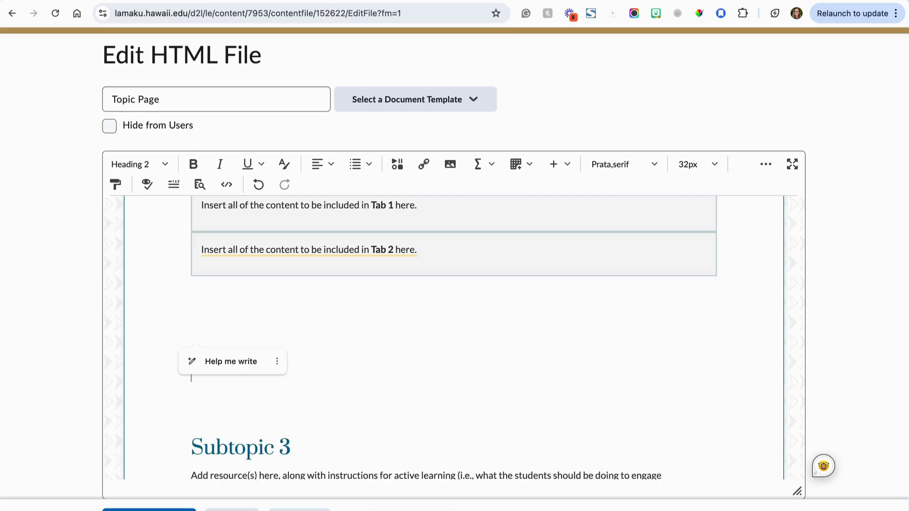
left_click(233, 322)
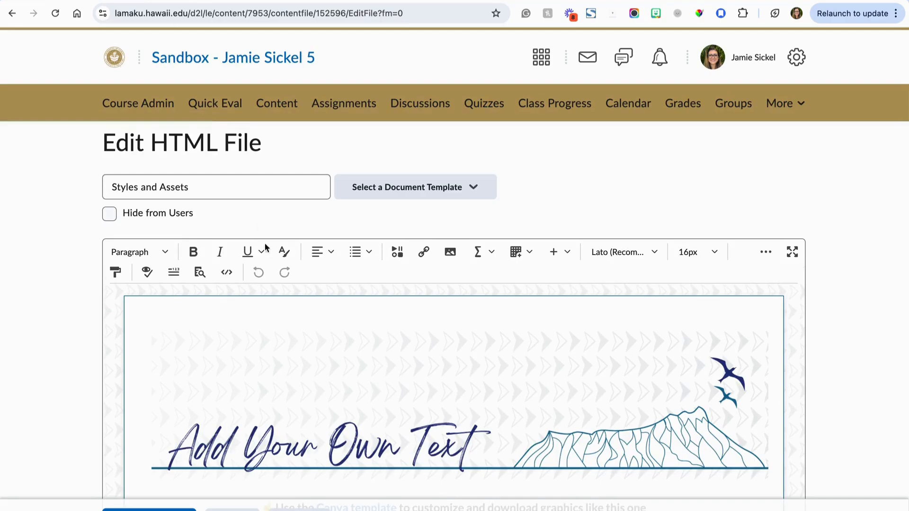
- Copy the whole Jumbotron section, heading through Important box, from the Styles and Assets page into the blank space above Subtopic 3
scroll(310, 367, "down", 15)
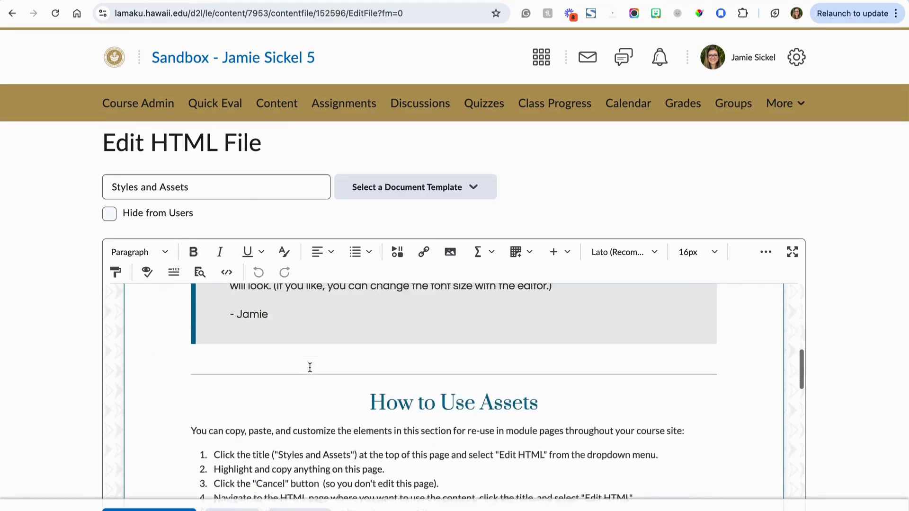
scroll(310, 367, "down", 9)
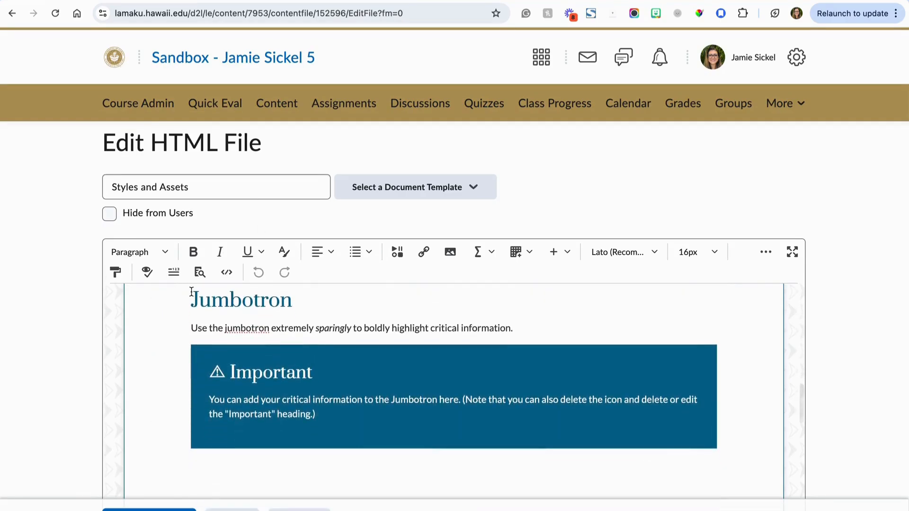
left_click(188, 299)
left_click_drag(189, 299, 247, 487)
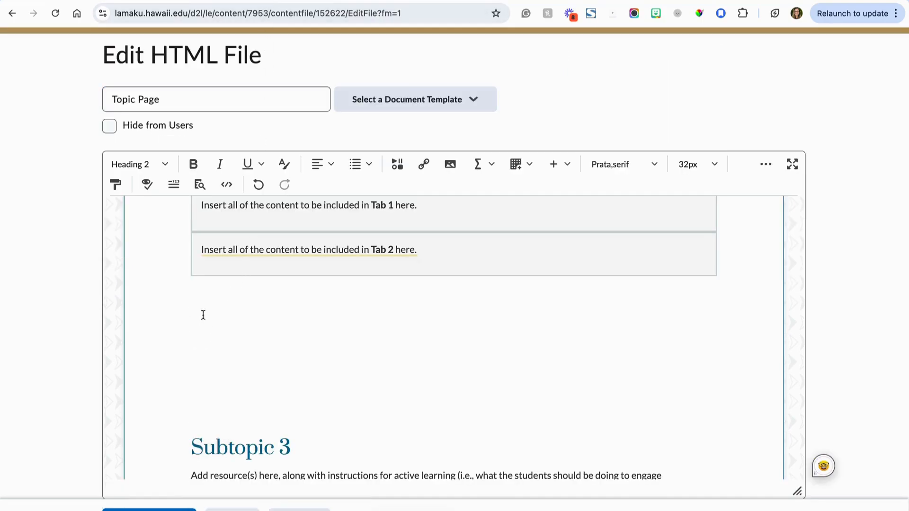
type("Jumbotron Use the jumbotron extremely sparingly to boldly highlight critical information. ⚠ Important You can add your critical information to the Jumbotron here. (Note that you can also delete the icon and delete or edit the \"Important\" heading.)")
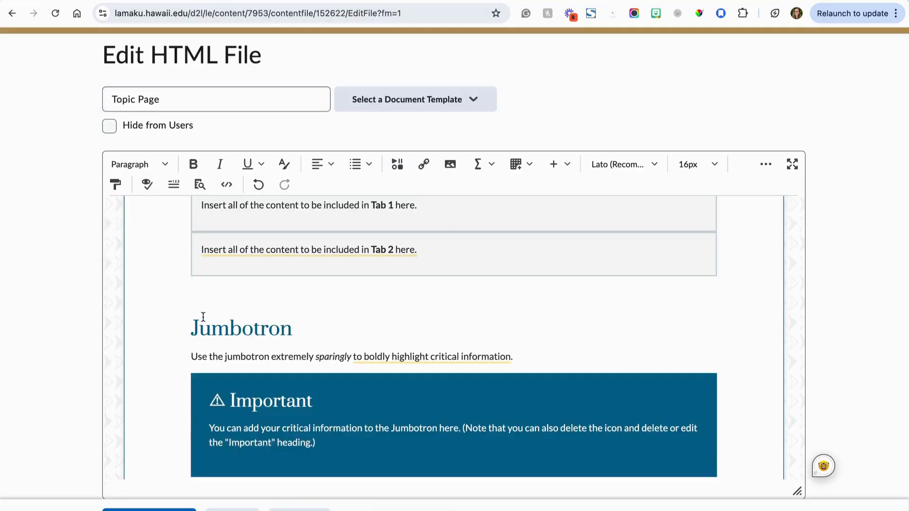
- Replace the pasted section's Jumbotron heading with "Important Announcement!"
scroll(203, 317, "down", 3)
scroll(204, 317, "up", 2)
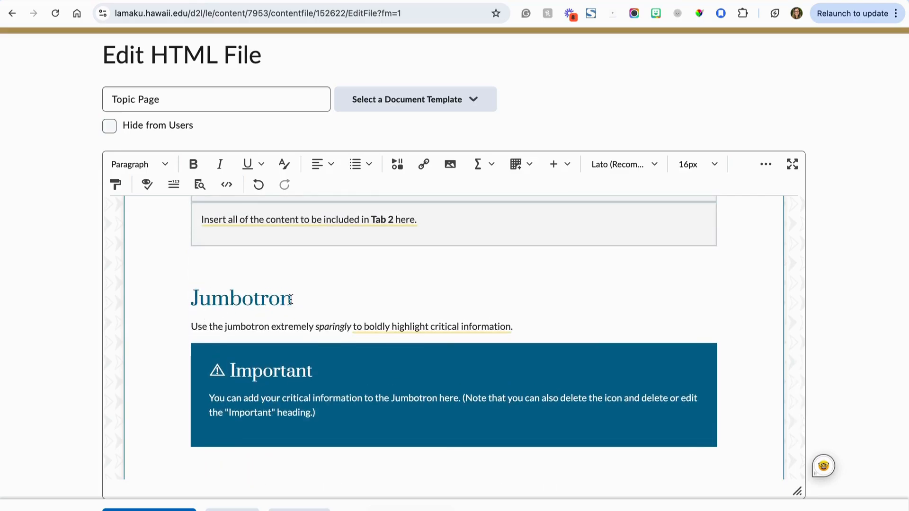
left_click_drag(290, 299, 188, 299)
type("Import")
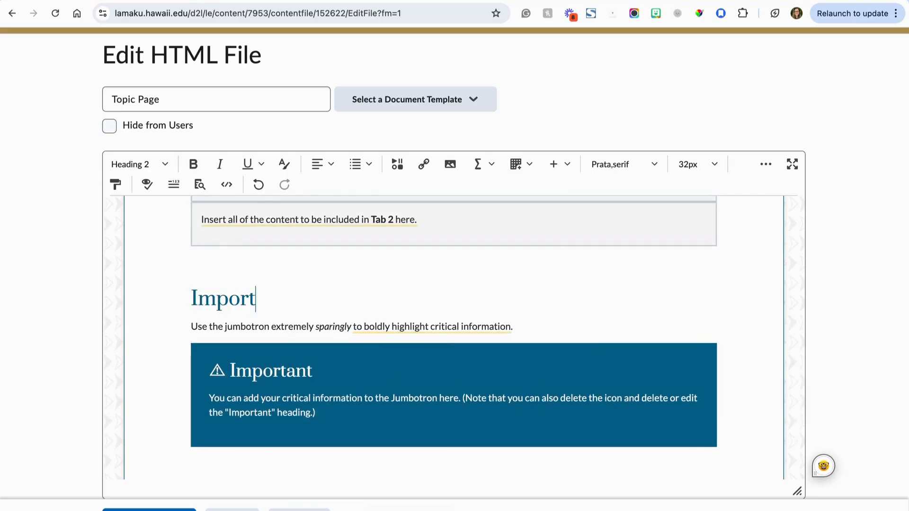
type("ant Announcement!")
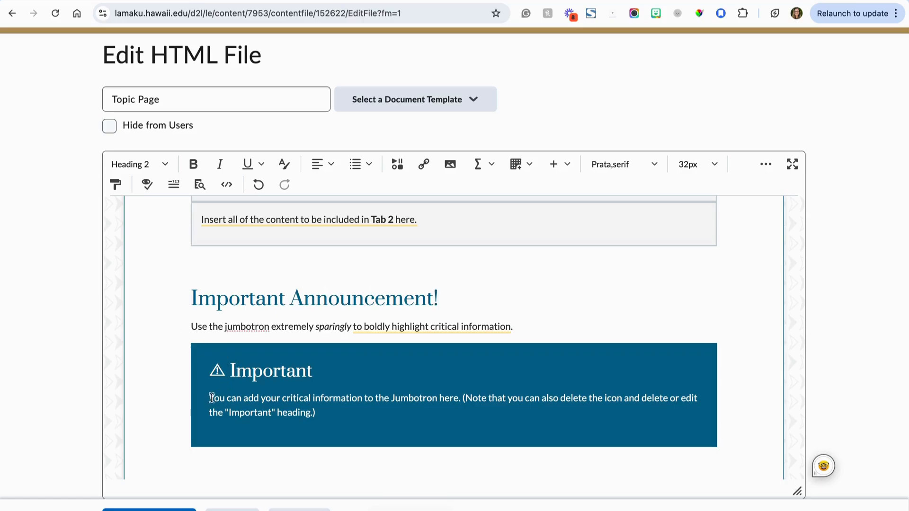
- Replace the body text in the Important box with "info here....", save and close the Topic Page, and review it
left_click_drag(212, 397, 325, 413)
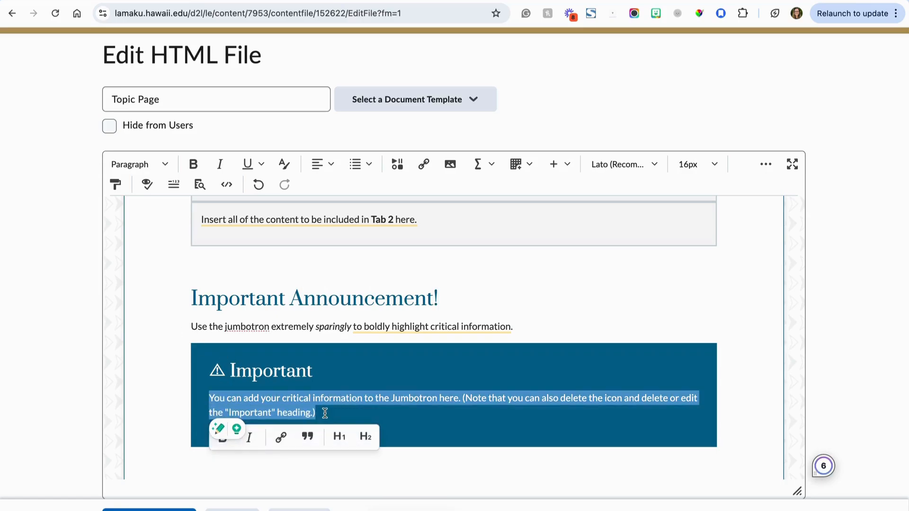
type("info here....")
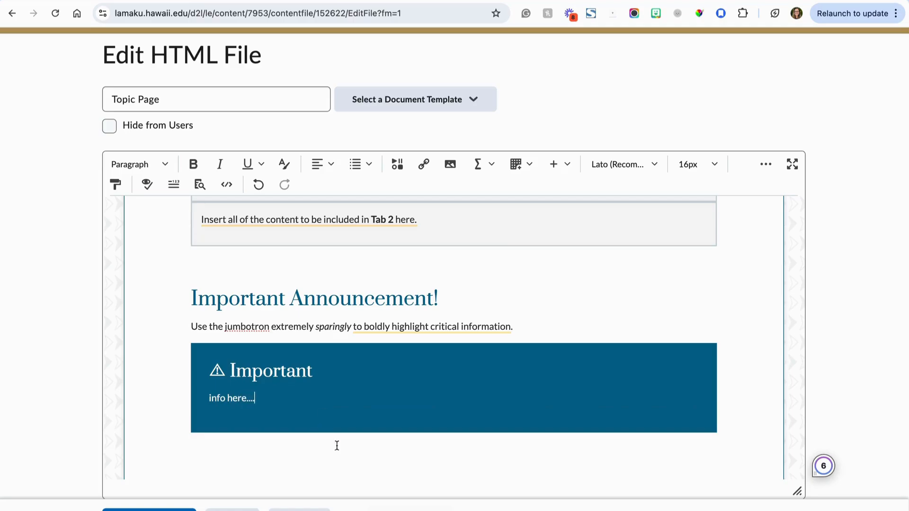
scroll(337, 446, "down", 3)
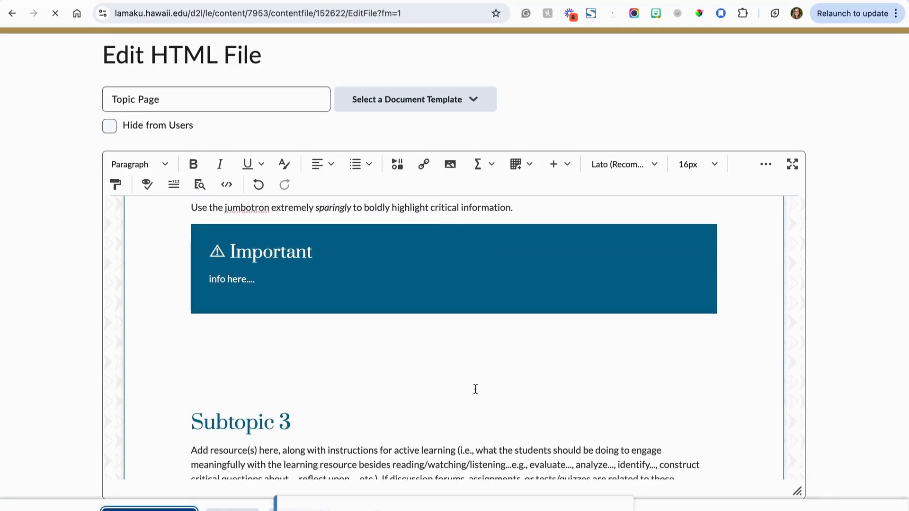
scroll(476, 390, "down", 10)
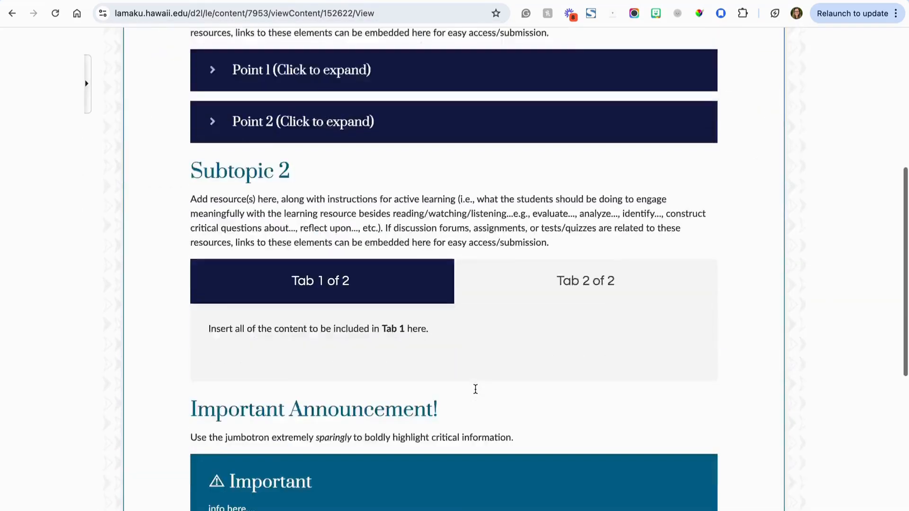
scroll(475, 385, "up", 10)
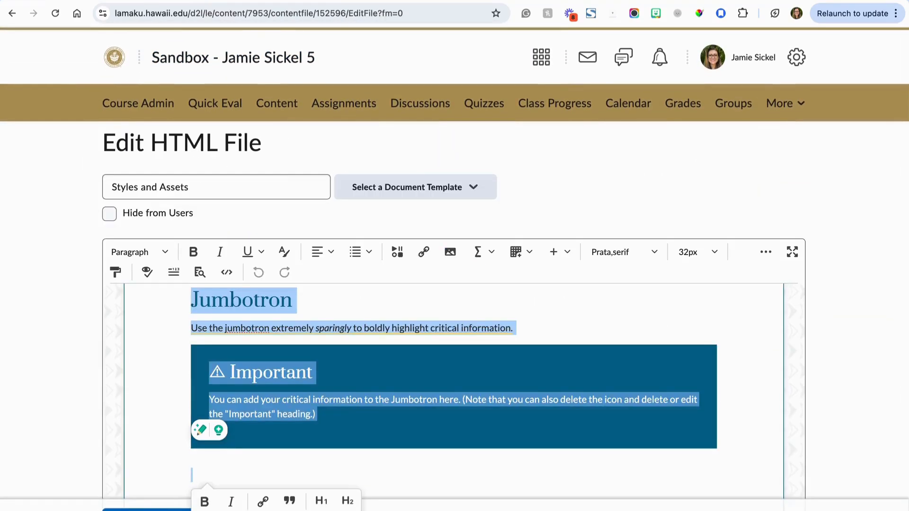
- Copy the entire HTML source code of the Styles and Assets page and leave the source view without saving
scroll(342, 412, "down", 15)
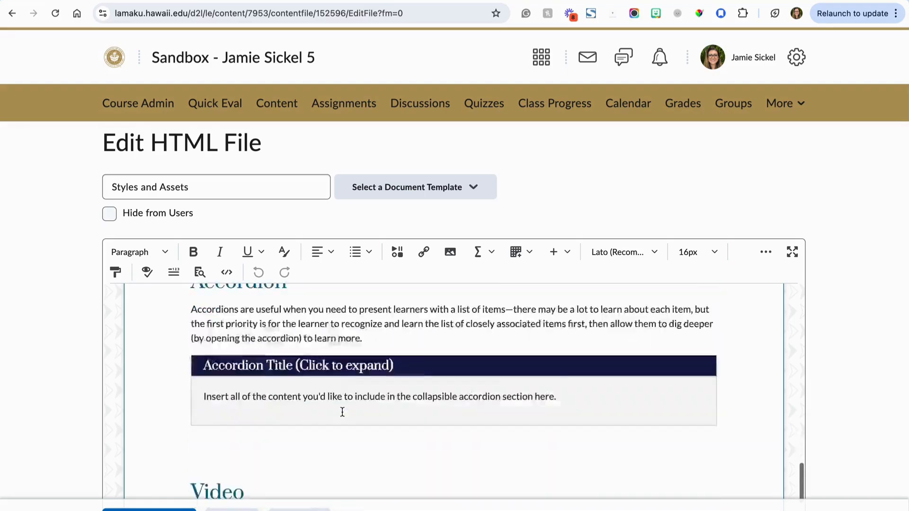
scroll(343, 413, "down", 10)
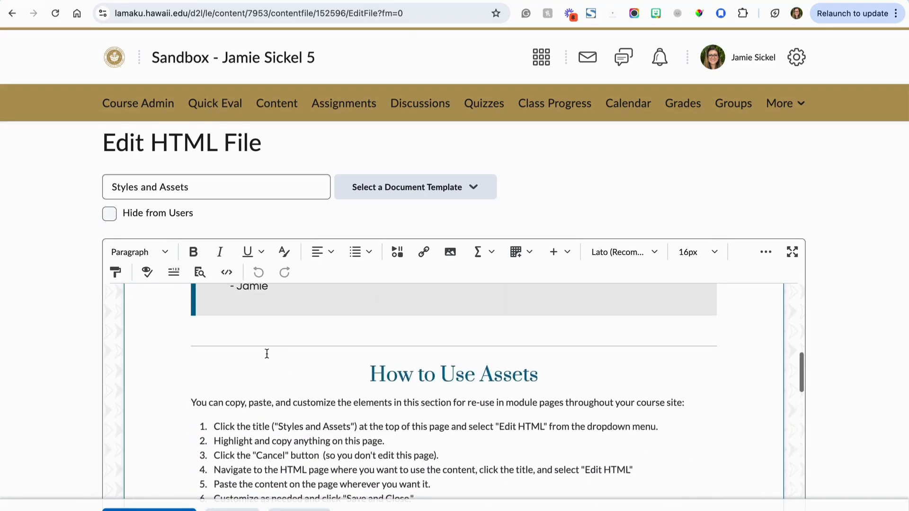
left_click(228, 274)
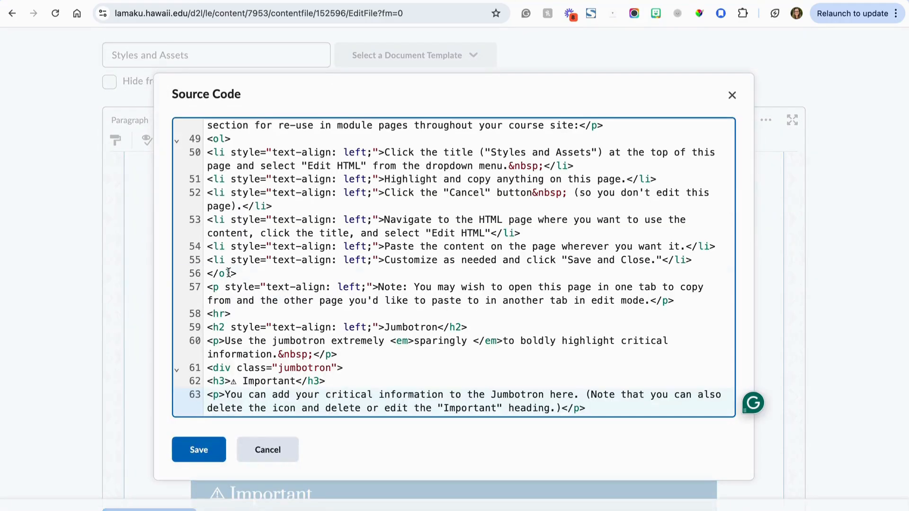
key("ctrl+a")
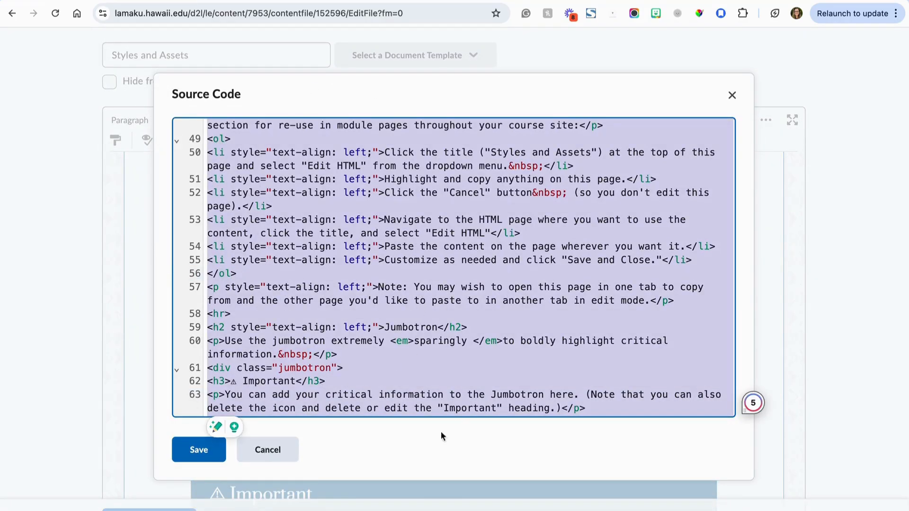
left_click(287, 453)
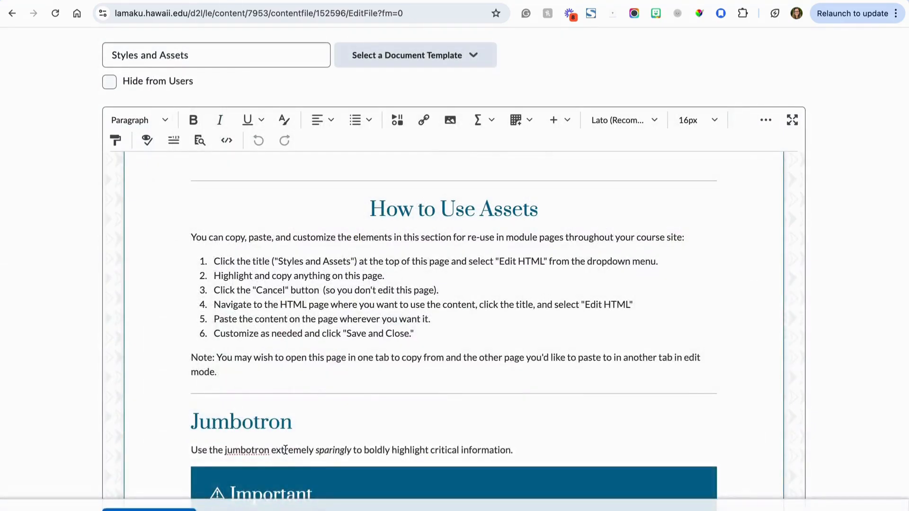
- Return to the Topic Page browser tab, go to the Week 2 module, and start creating a new file there
left_click(239, 0)
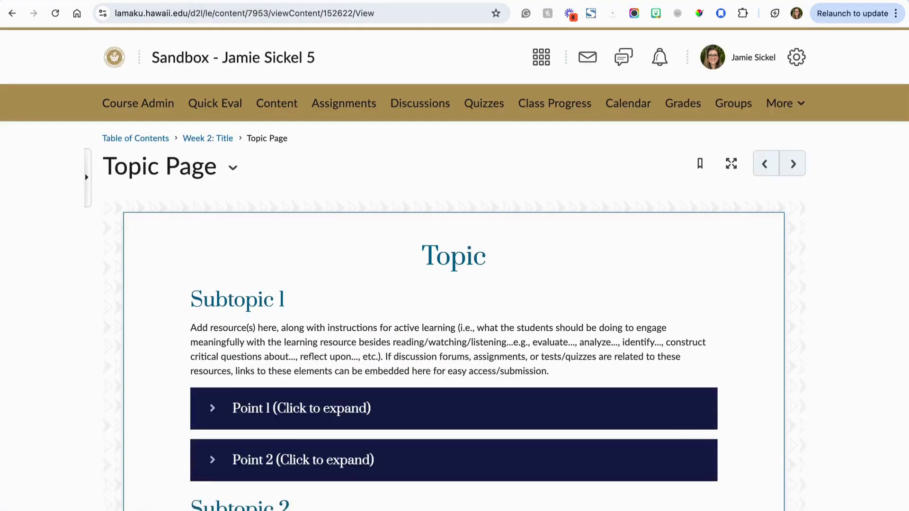
left_click(207, 139)
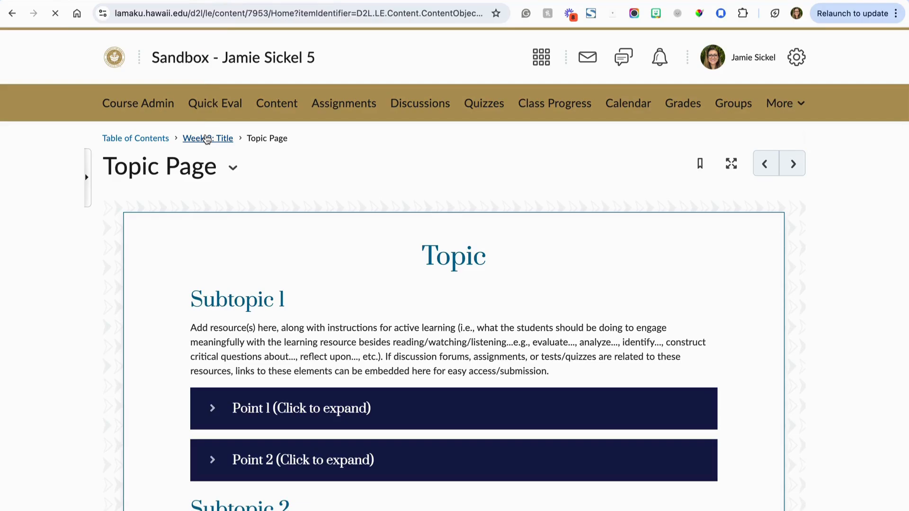
scroll(330, 285, "down", 3)
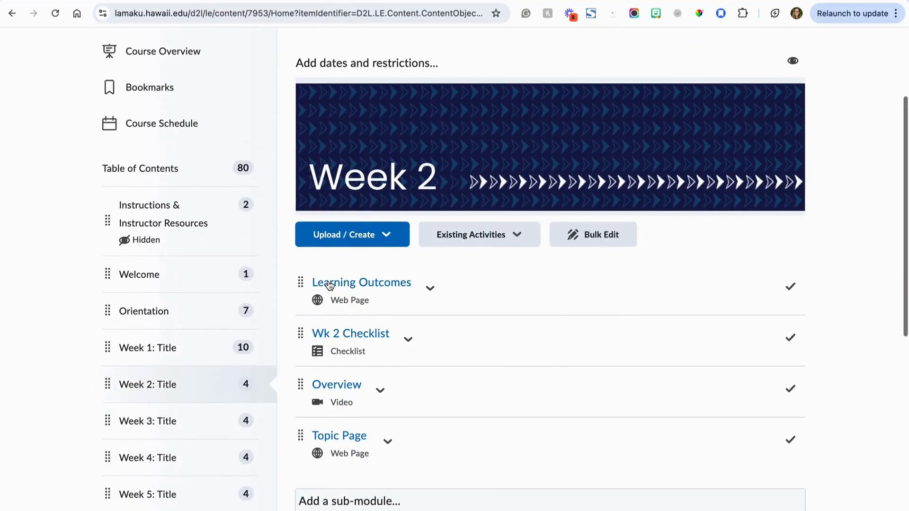
left_click(375, 238)
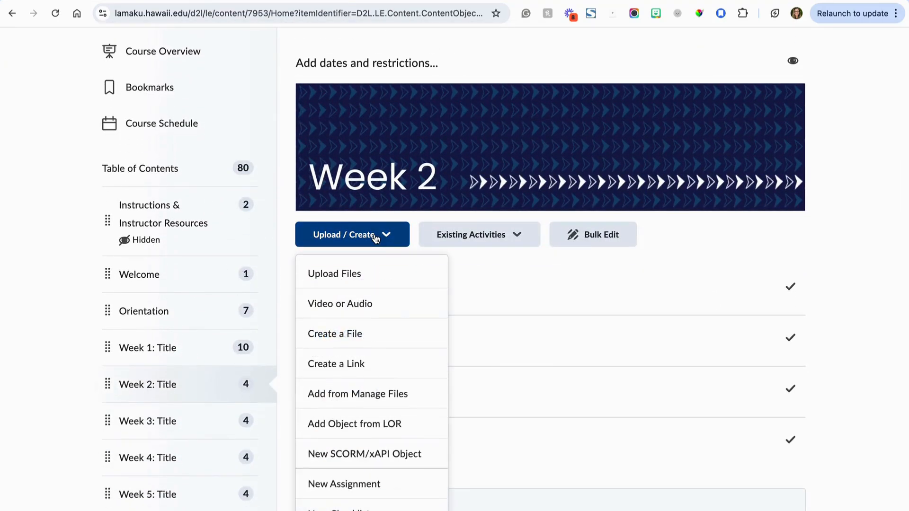
left_click(374, 336)
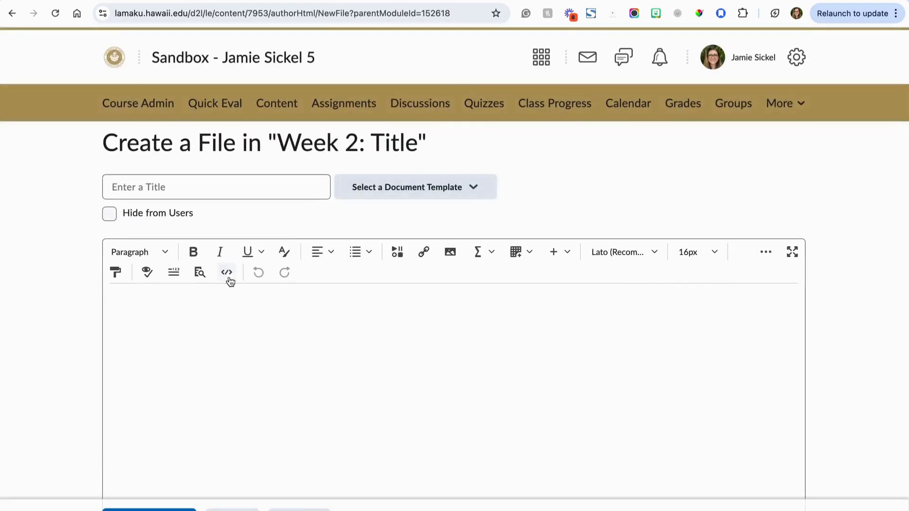
- Replace the new file's entire source code with the copied Styles and Assets HTML and save the code
left_click(227, 274)
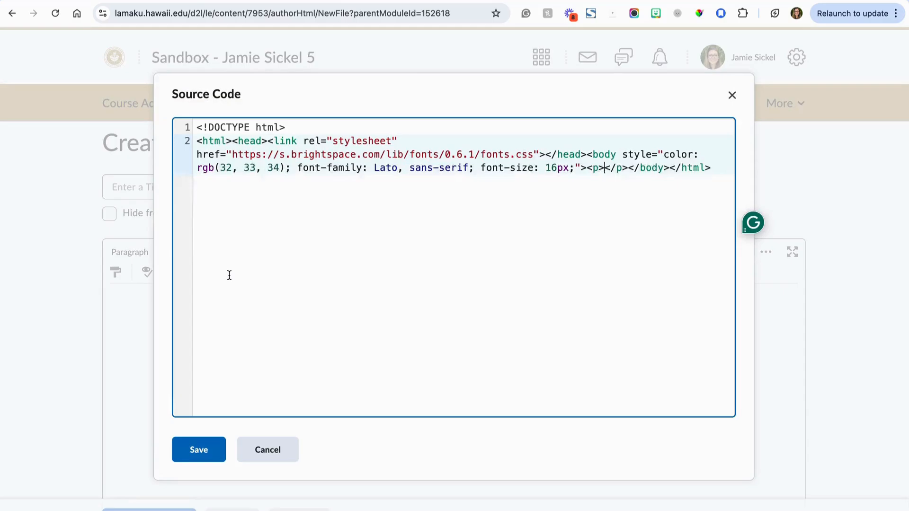
key("ctrl+a")
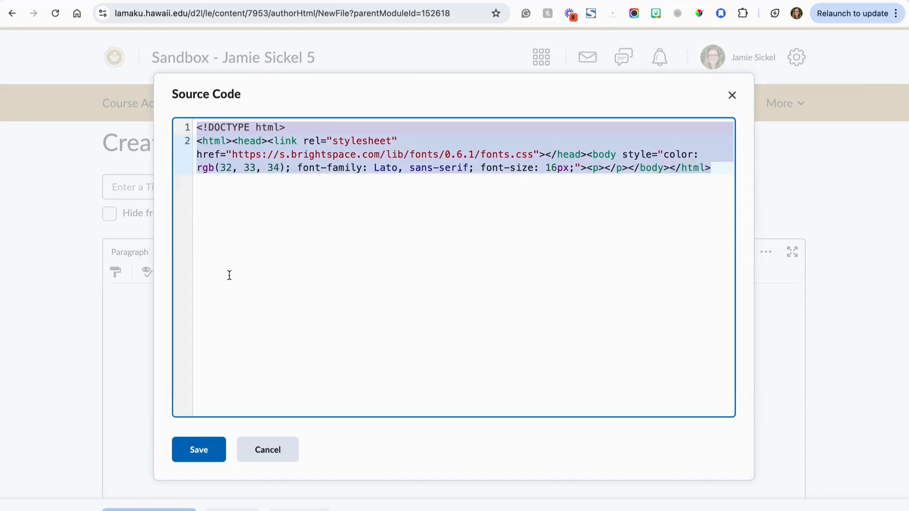
key("BackSpace")
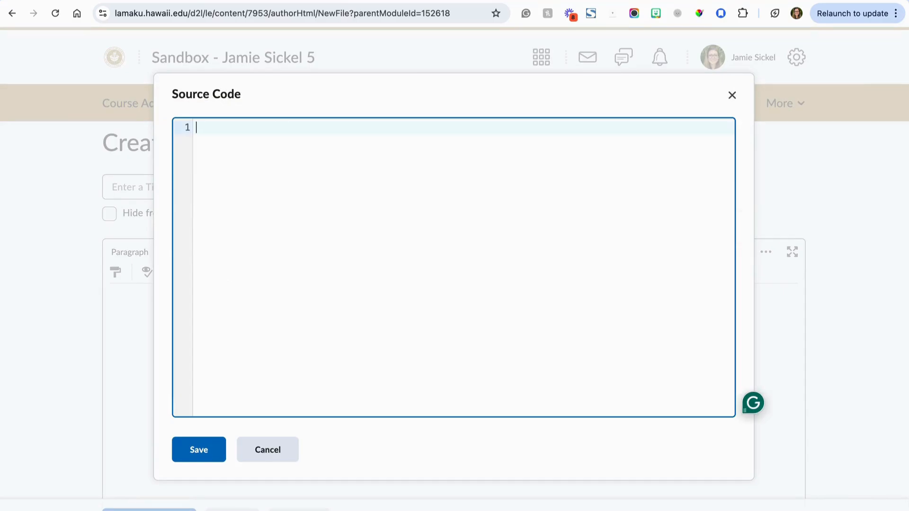
key("ctrl+v")
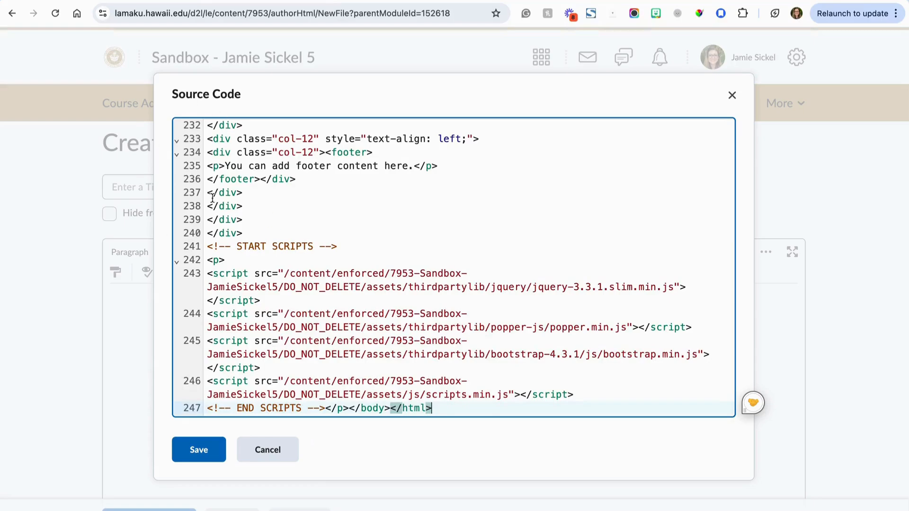
left_click(194, 450)
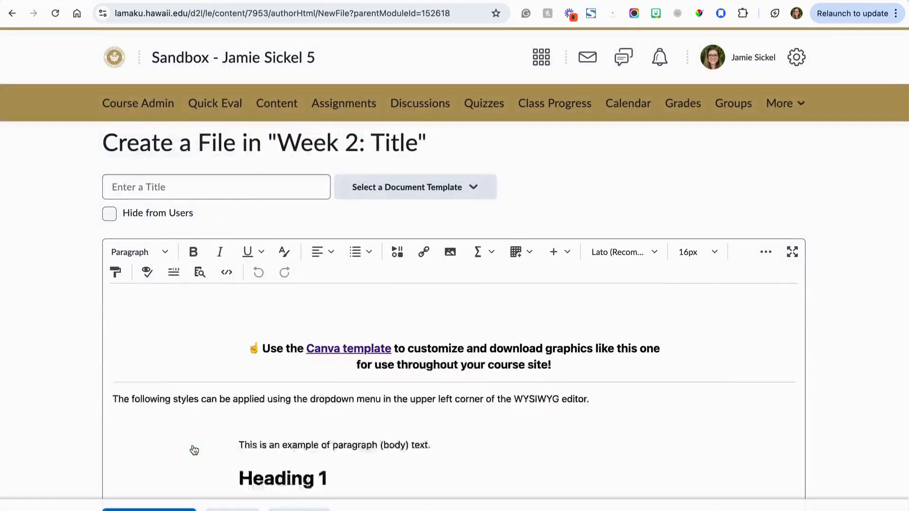
- Delete the icon callout content directly above the Accordion heading in the new file
scroll(279, 403, "down", 10)
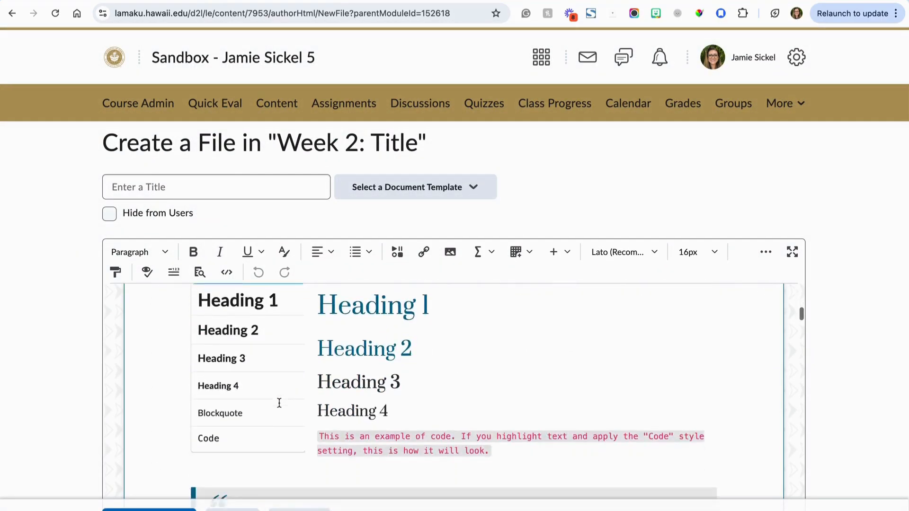
scroll(200, 375, "down", 15)
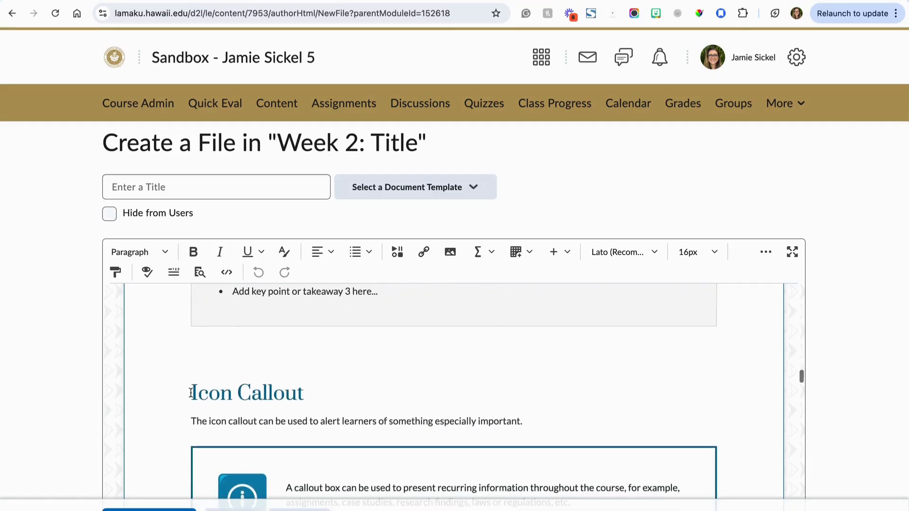
left_click_drag(191, 394, 300, 394)
left_click(374, 391)
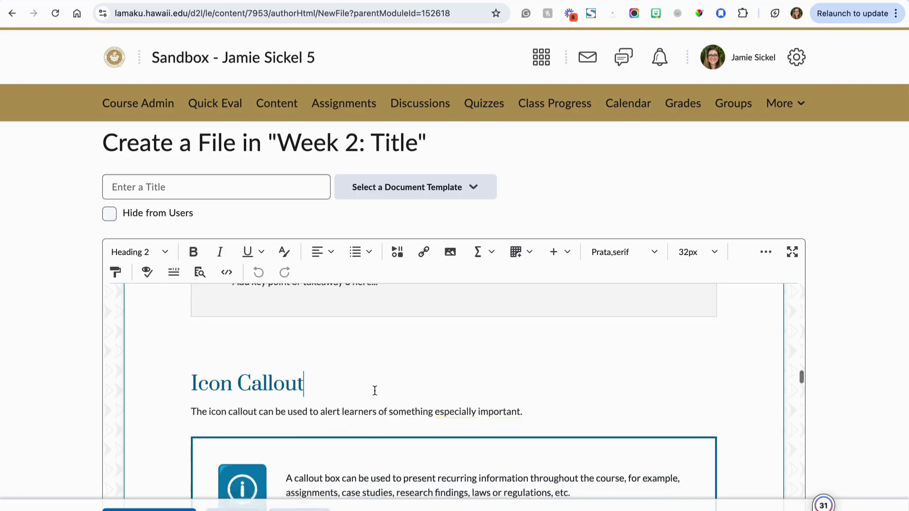
scroll(374, 391, "down", 4)
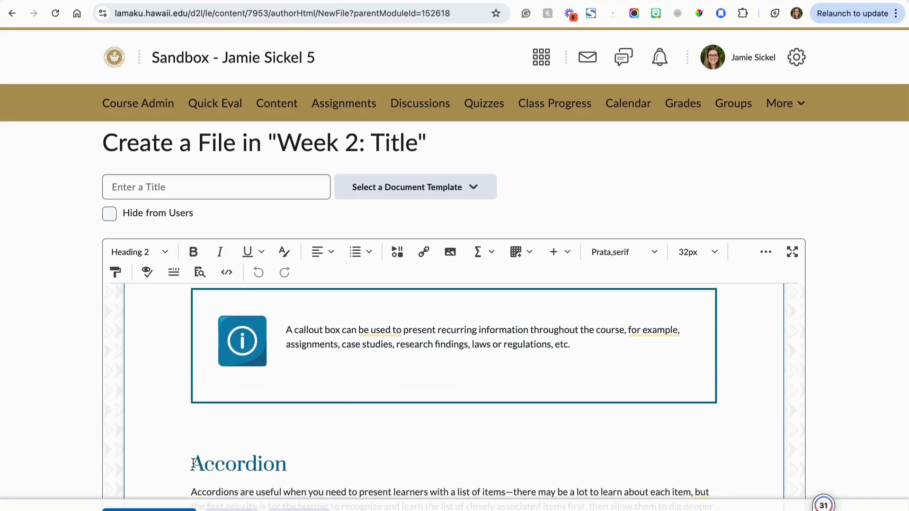
left_click_drag(187, 462, 190, 302)
type("Accordion Accordions are useful when you need to present learners with a list of items—there may be a lot to learn about each item, but the first priority is for the learner to recognize and learn the list of closely associated items first, then allow them to dig deeper (by opening the accordion) to learn more. Accordion Title (Click to expand) Insert all of the content you'd like to include in the collapsible accordion section here.")
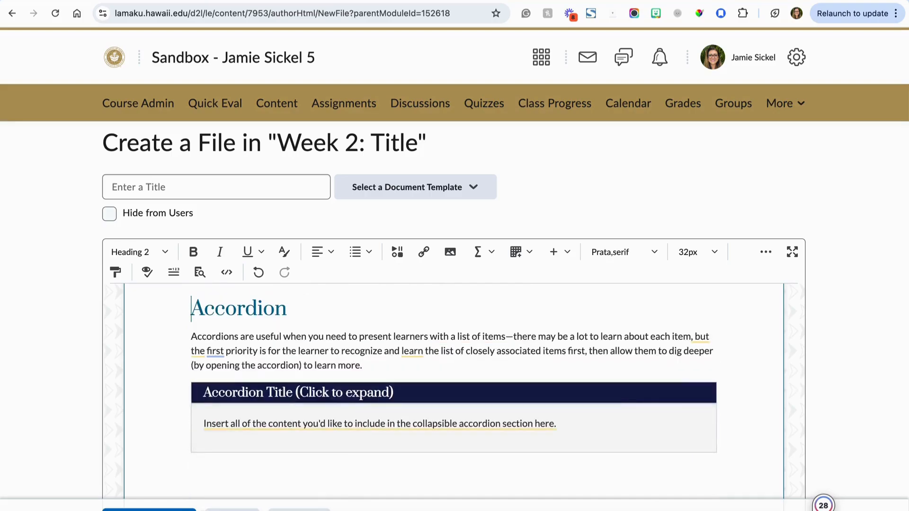
scroll(291, 305, "up", 2)
scroll(291, 305, "down", 3)
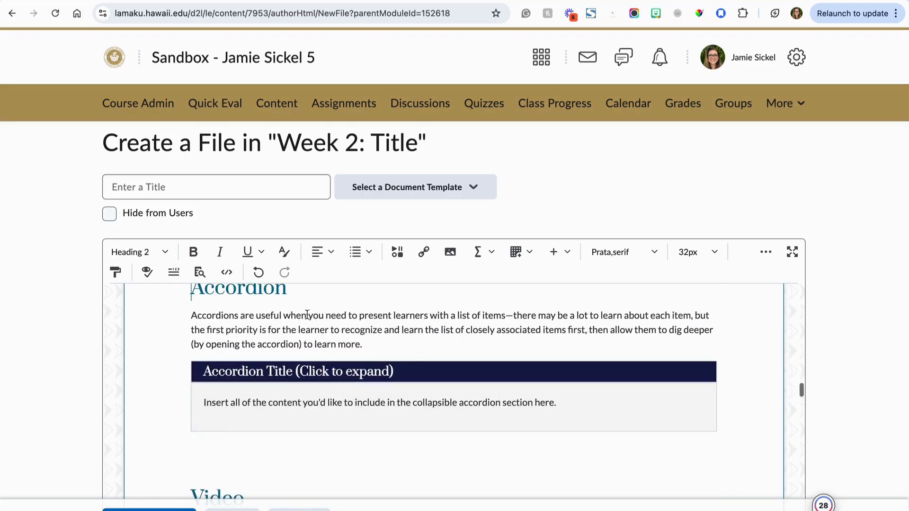
- Replace the accordion's title with "Text...." in the new file
left_click_drag(398, 367, 206, 373)
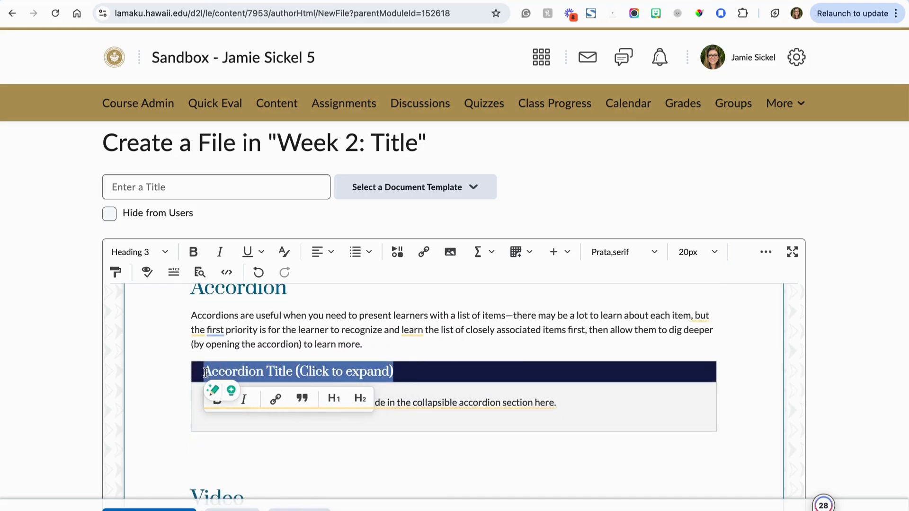
type("Text....")
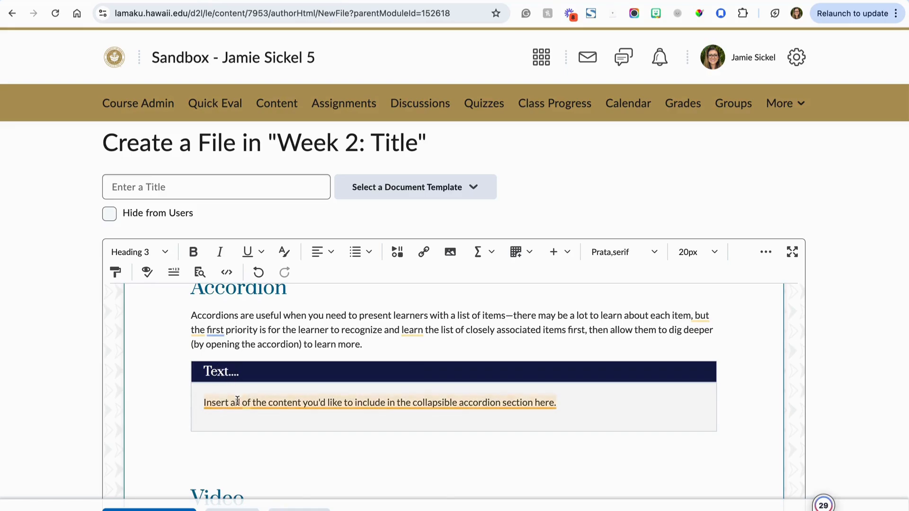
left_click_drag(204, 403, 561, 410)
left_click(579, 411)
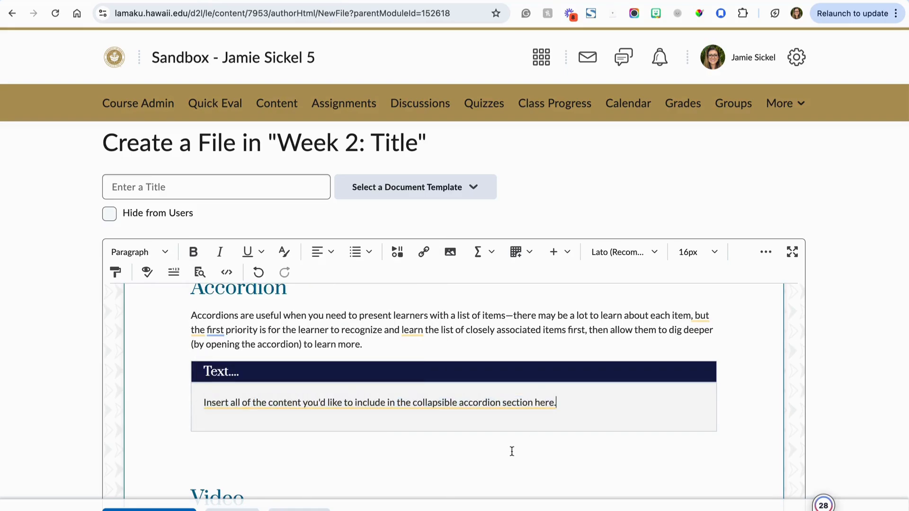
- Title the new Week 2 file "Demo", save and close it, and look over the resulting page
scroll(511, 450, "down", 7)
scroll(511, 451, "up", 3)
scroll(512, 452, "up", 15)
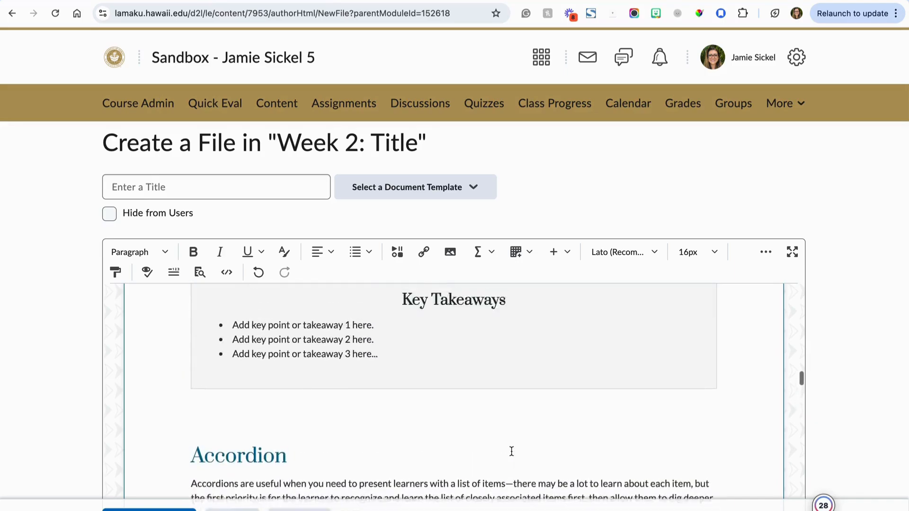
scroll(511, 451, "up", 1)
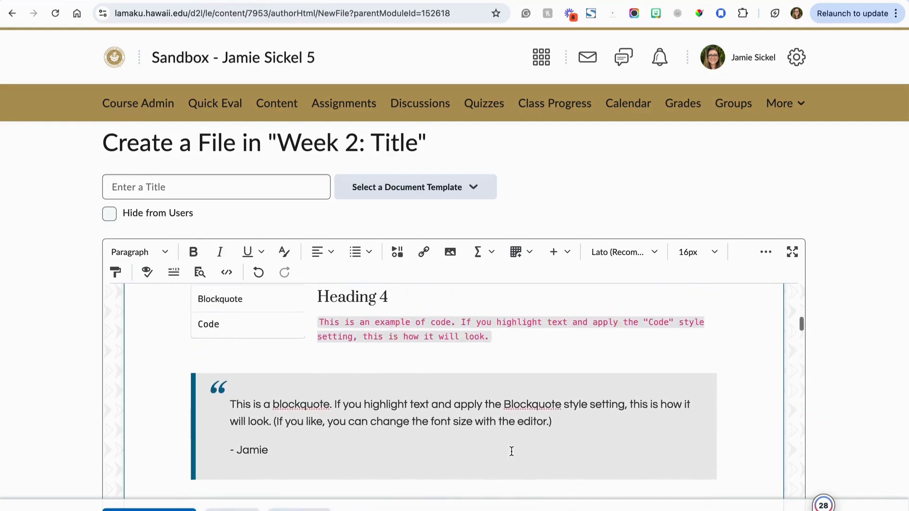
scroll(511, 451, "up", 10)
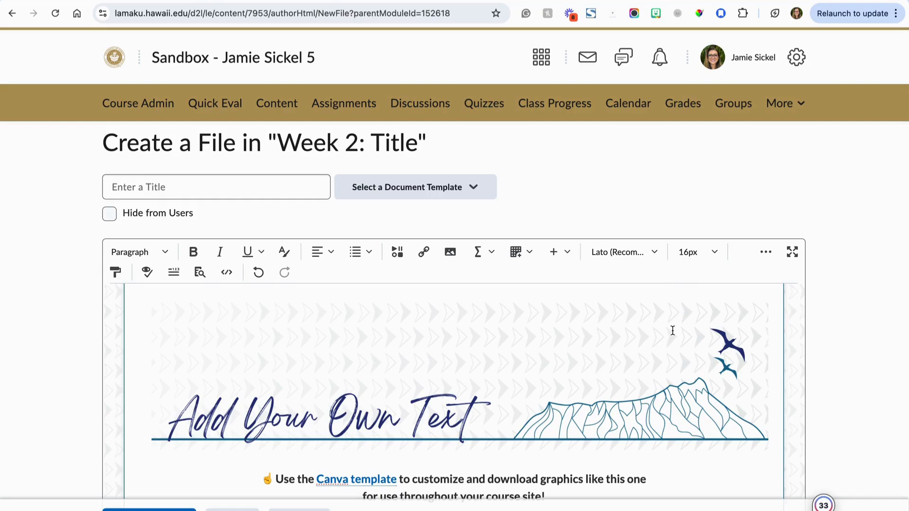
left_click(233, 188)
type("Demo")
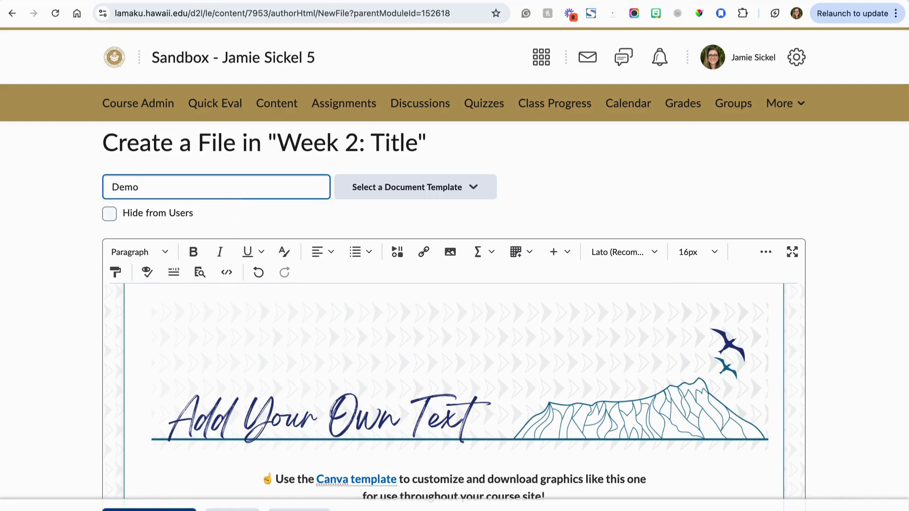
left_click(152, 510)
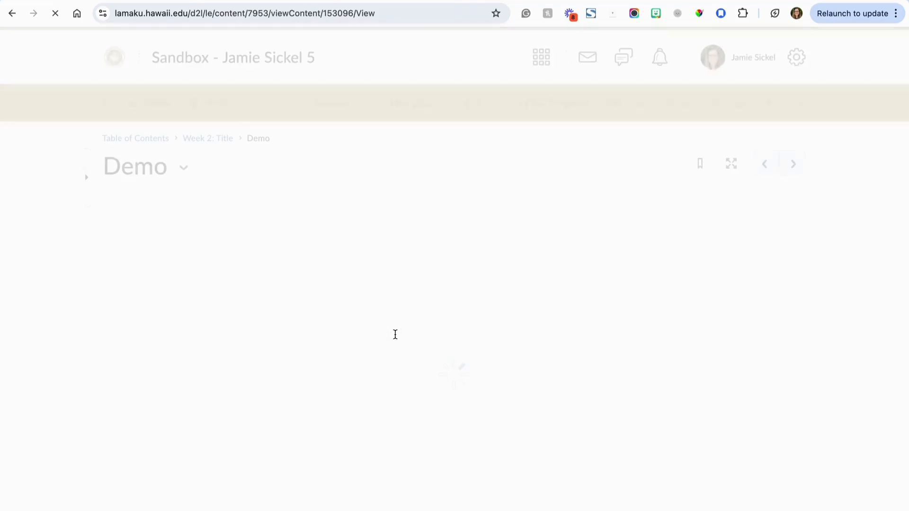
scroll(395, 334, "down", 20)
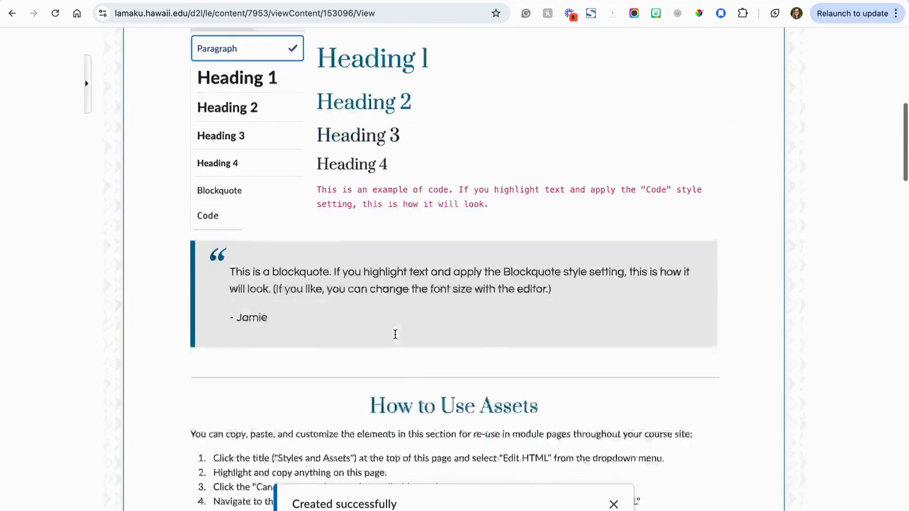
scroll(396, 335, "down", 8)
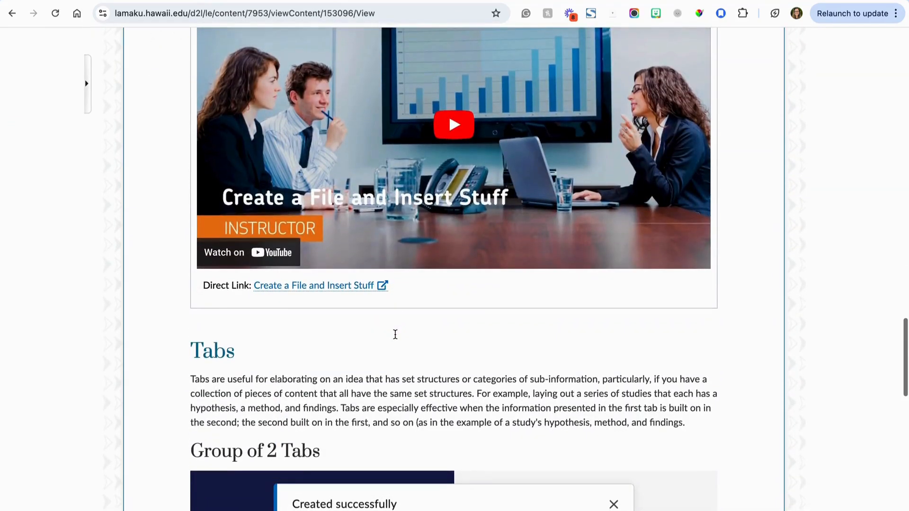
scroll(395, 335, "up", 13)
scroll(396, 334, "up", 20)
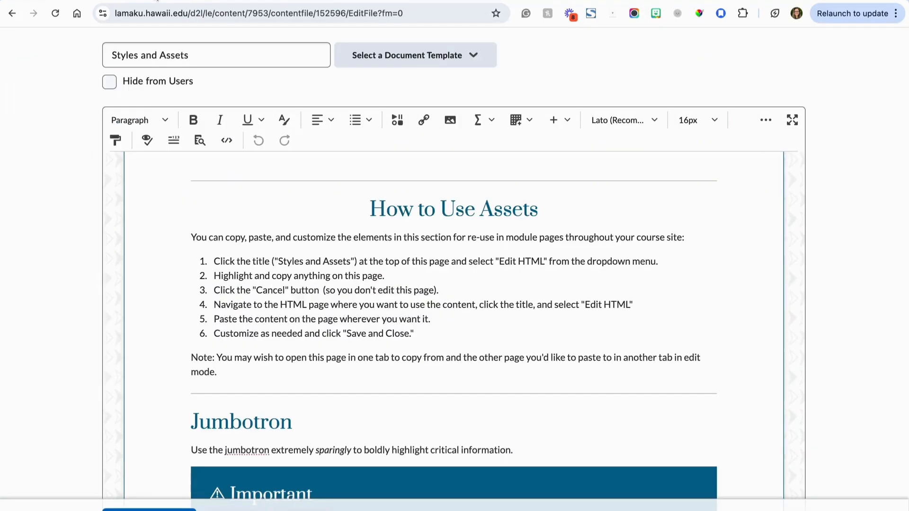
- Switch to the Styles and Assets editor's browser tab, highlight the Jumbotron section as an example, and cancel editing without saving
scroll(247, 344, "up", 15)
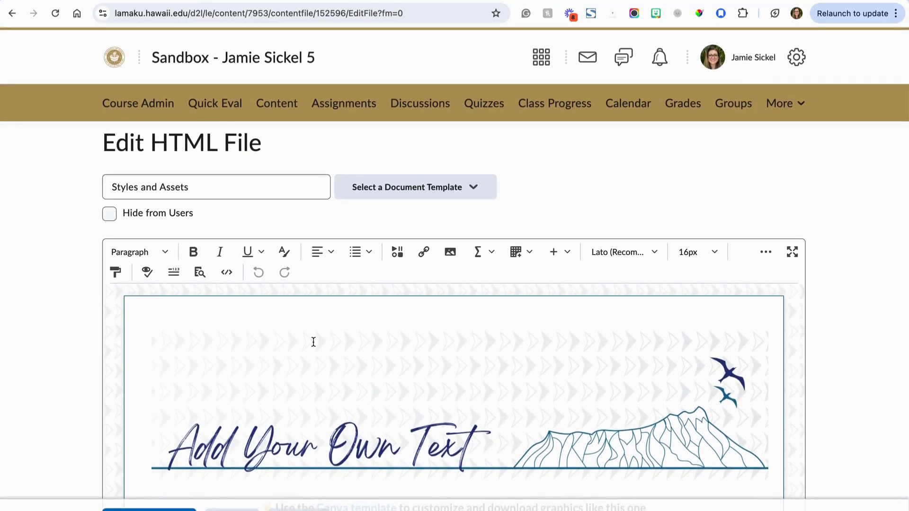
scroll(313, 341, "down", 15)
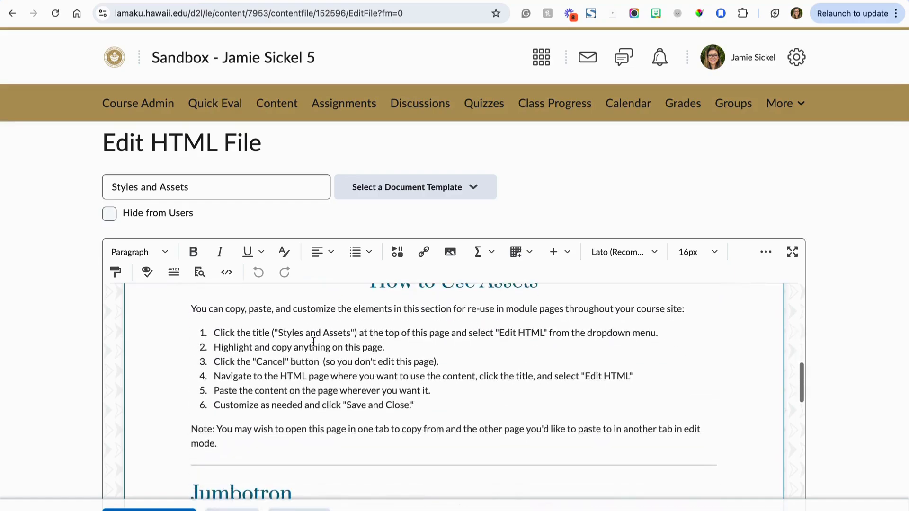
scroll(314, 341, "down", 5)
left_click(205, 314)
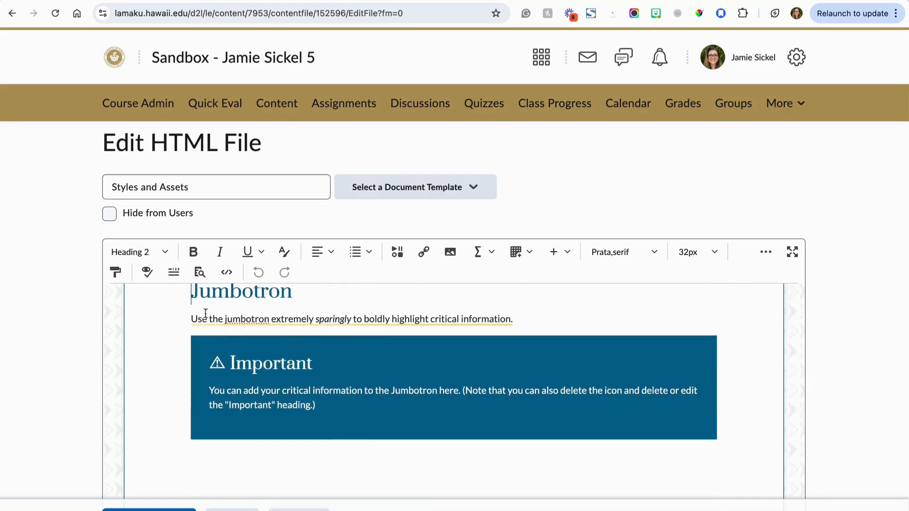
left_click_drag(206, 313, 255, 460)
left_click(417, 446)
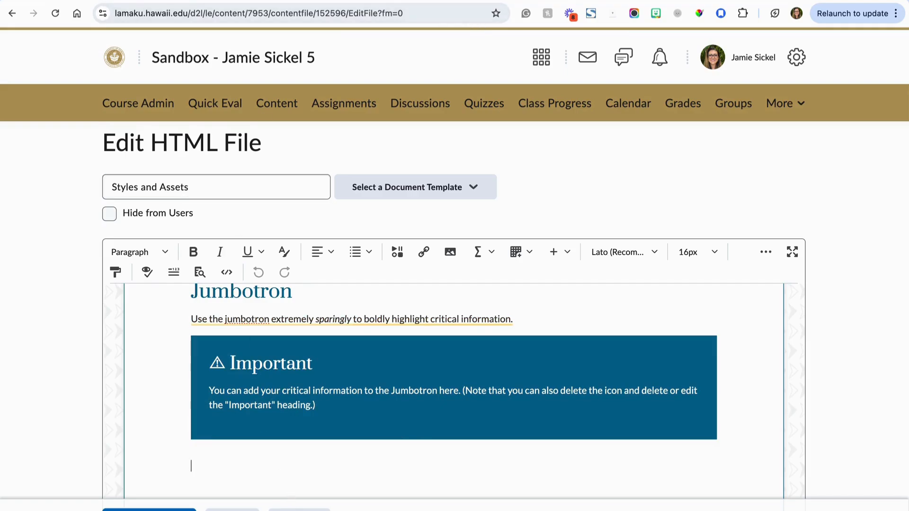
left_click(299, 510)
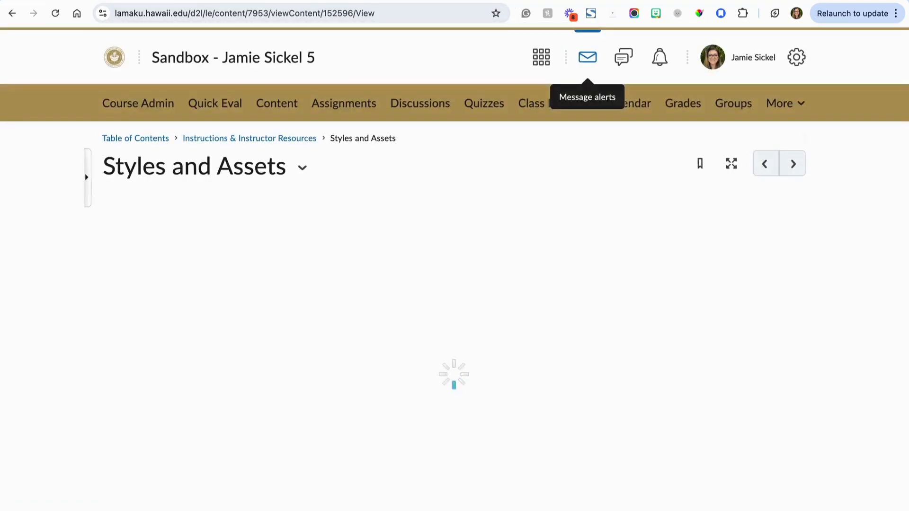